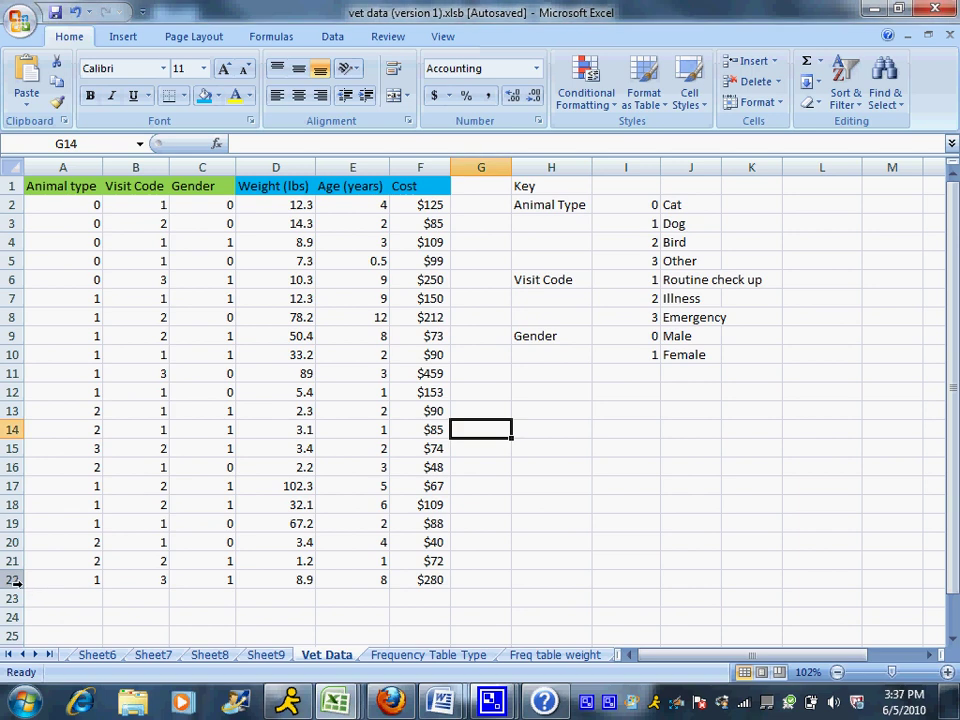
left_click(34, 188)
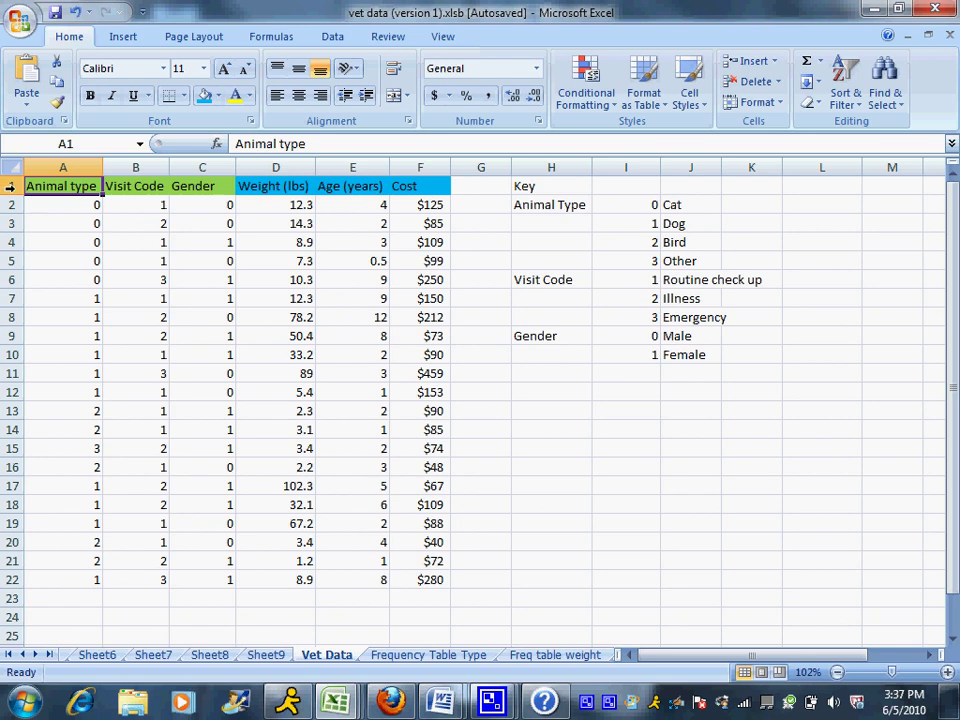
left_click(10, 186)
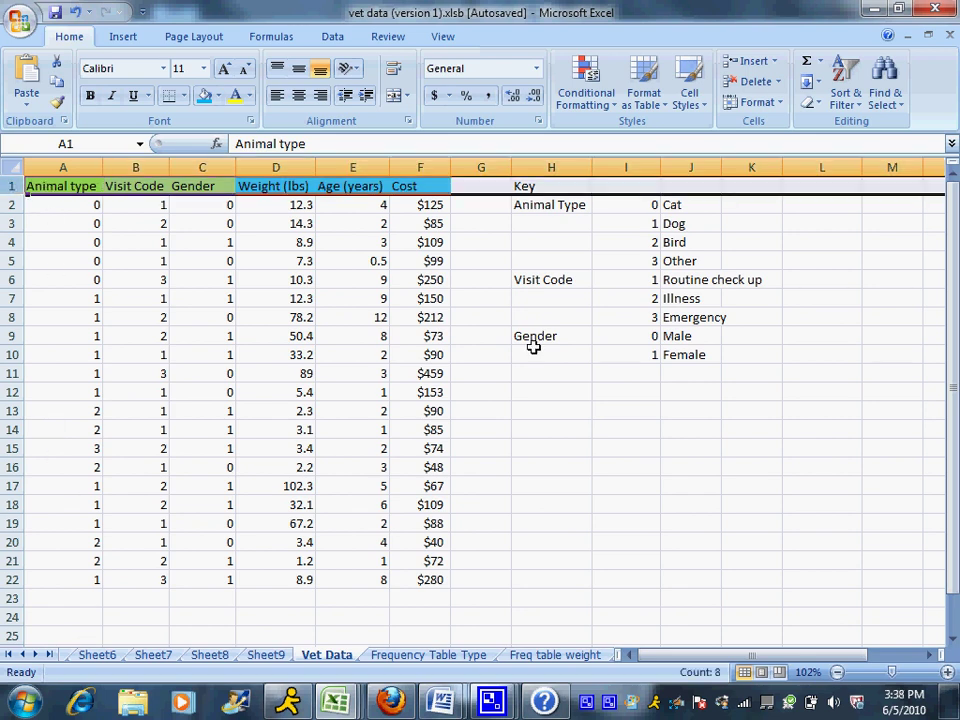
- Enter the text "Find the probability that a illness is randomly selected" in cell H13
left_click(559, 412)
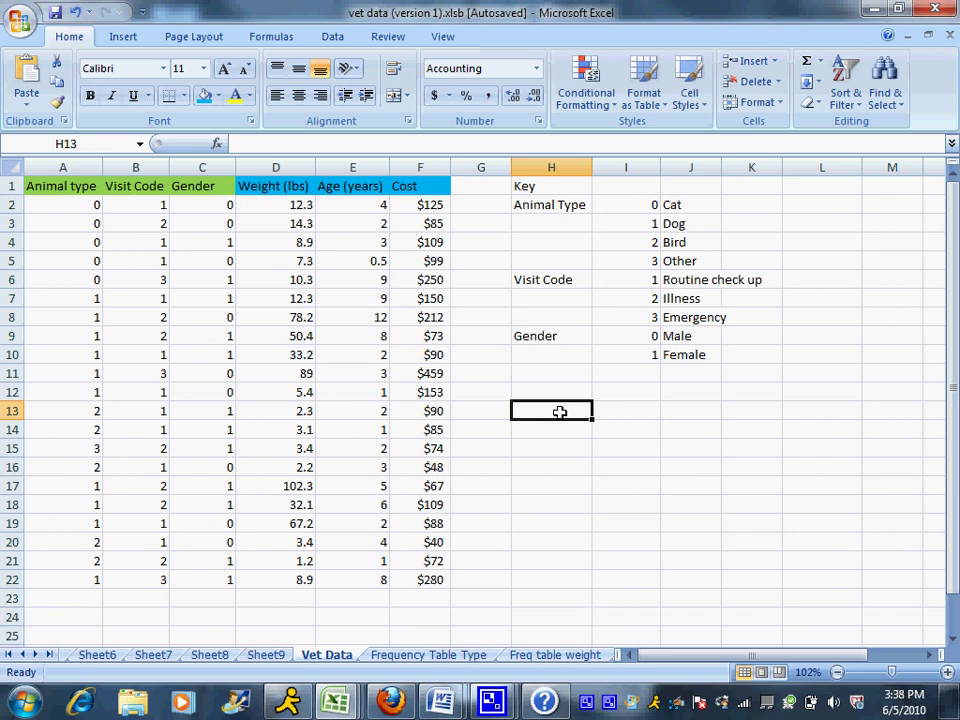
type("Find the probabi")
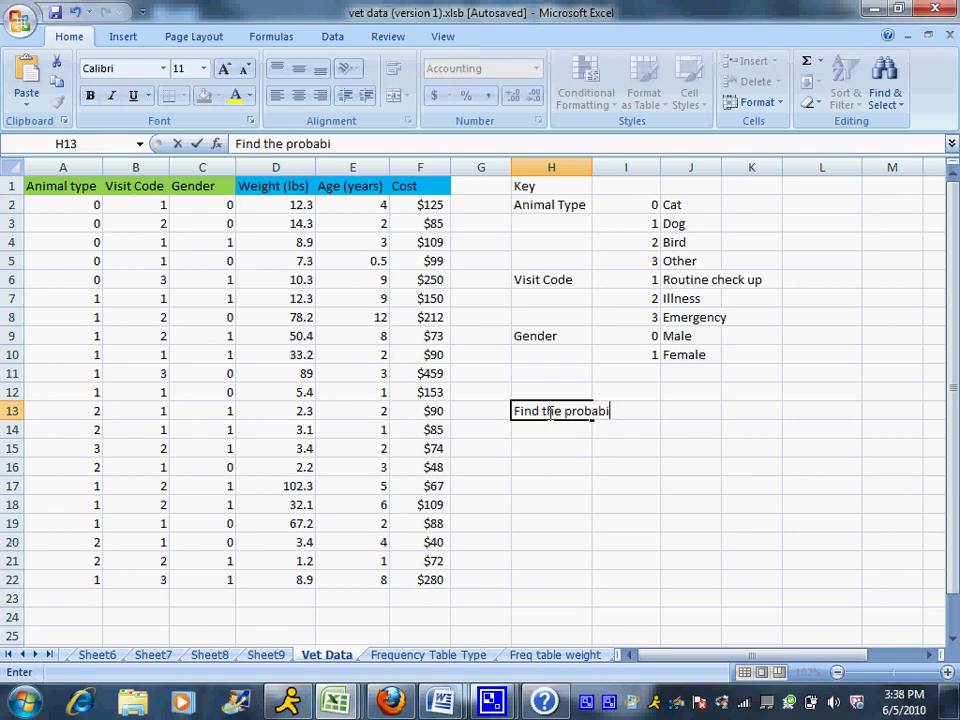
type("lity that a")
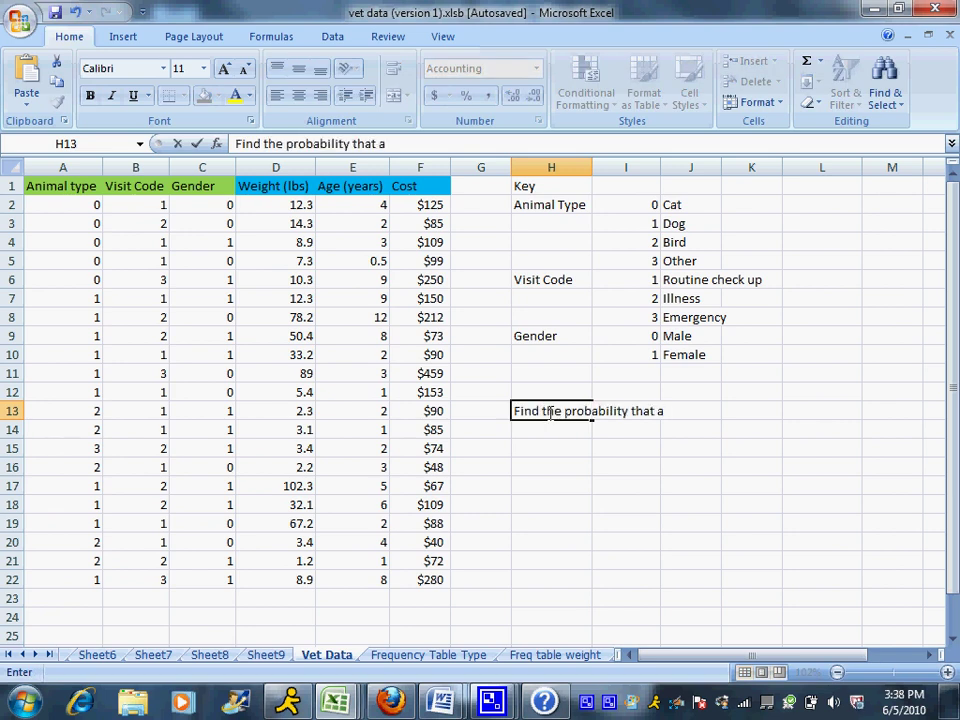
type(" illness is rand")
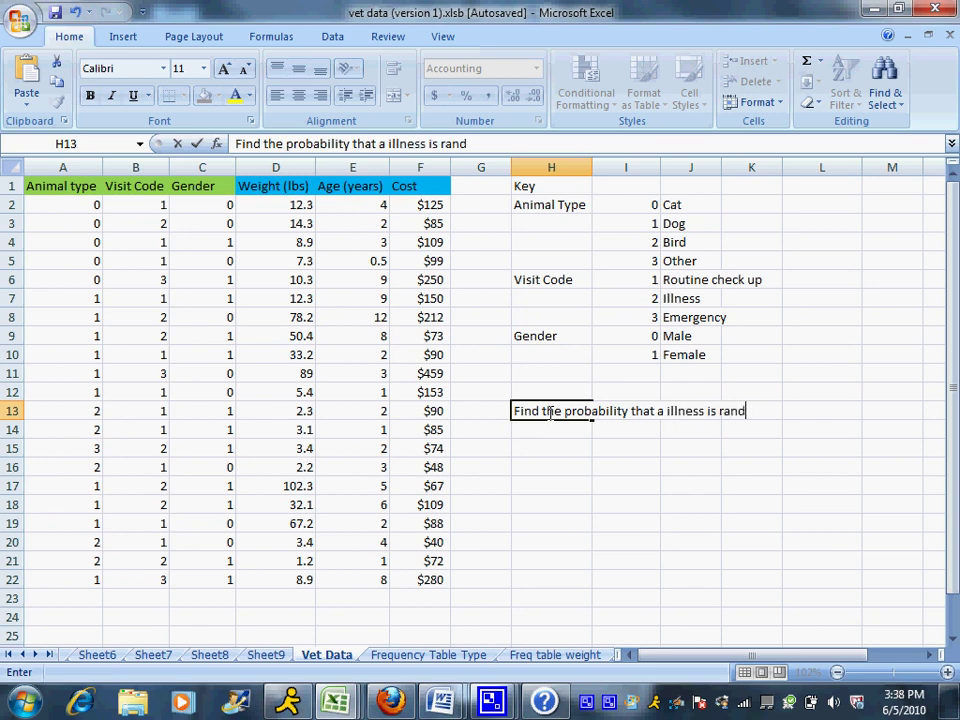
type("omly selecte")
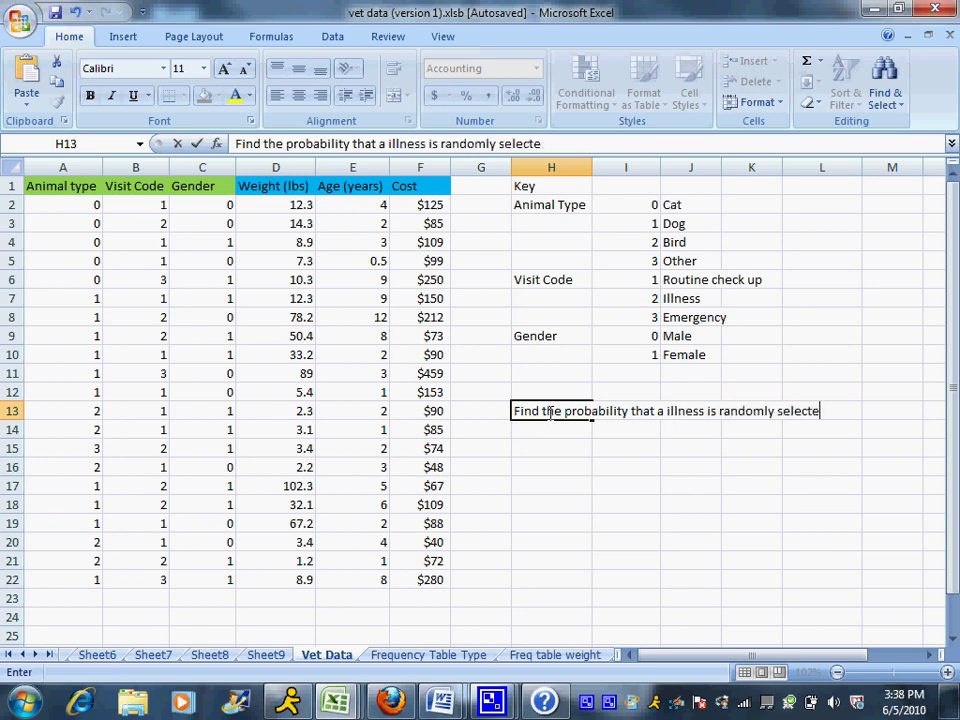
type("d")
key("Return")
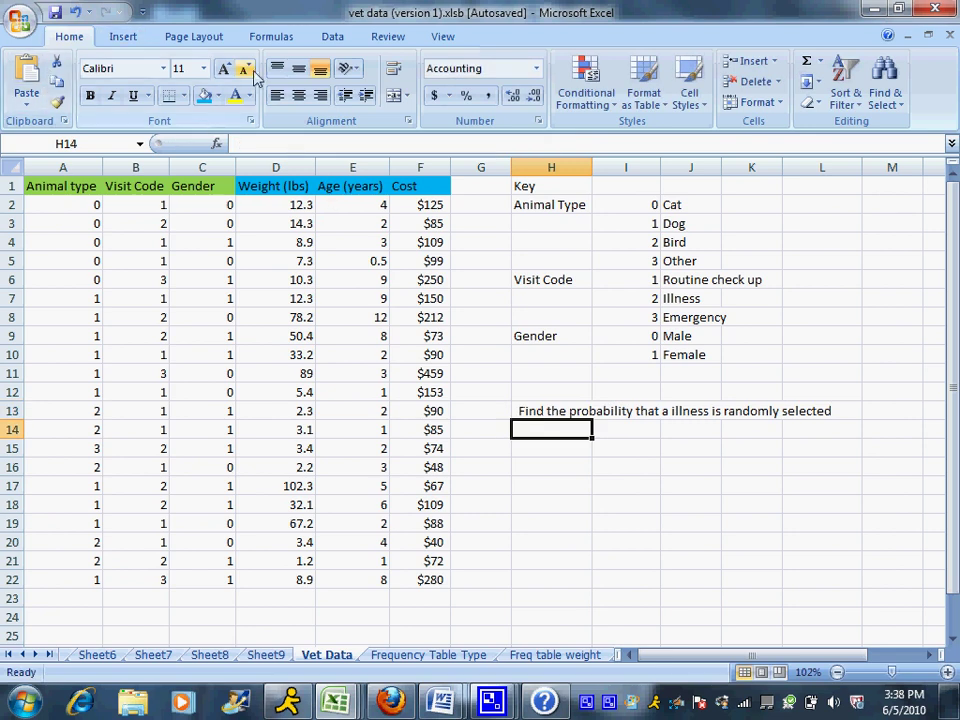
- Insert a COUNTIF function in cell H14 that counts the Visit Code values in B2:B22 equal to 2
left_click(268, 36)
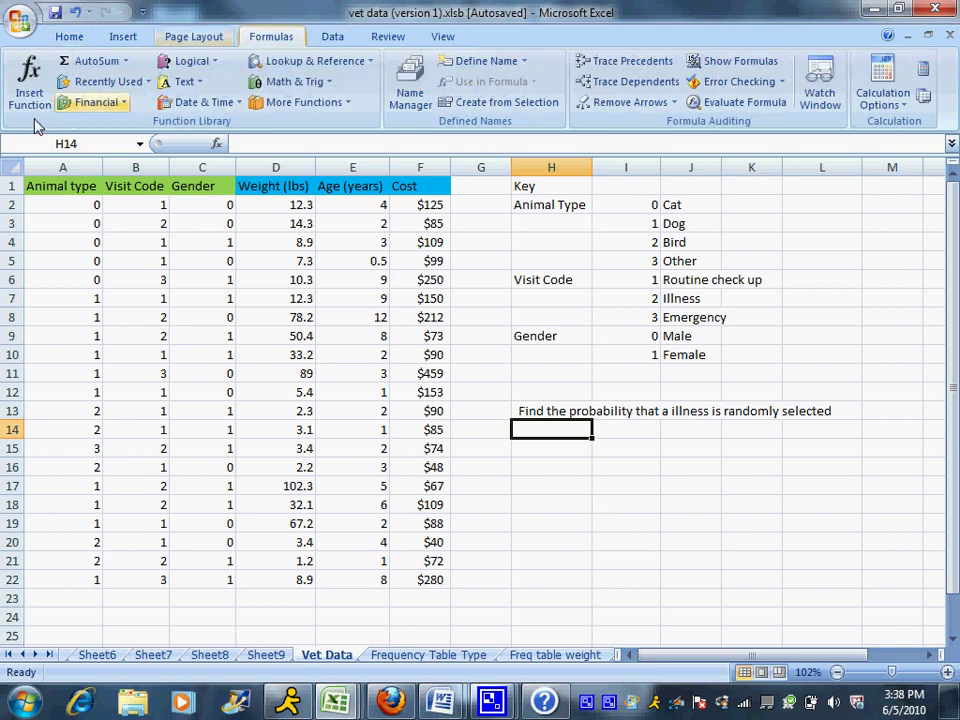
left_click(29, 80)
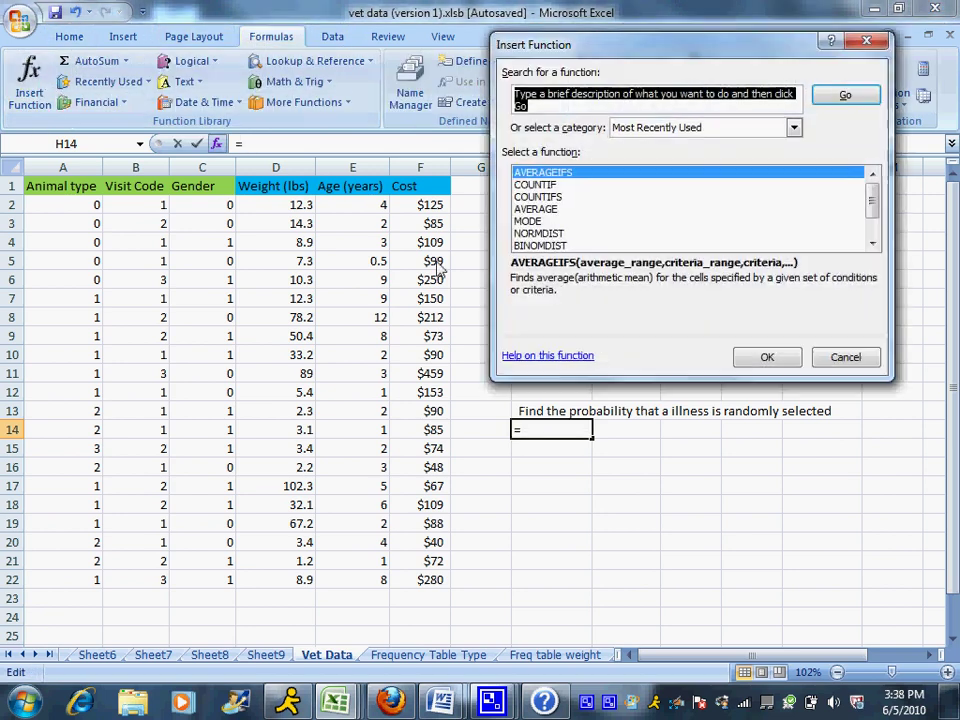
left_click(550, 186)
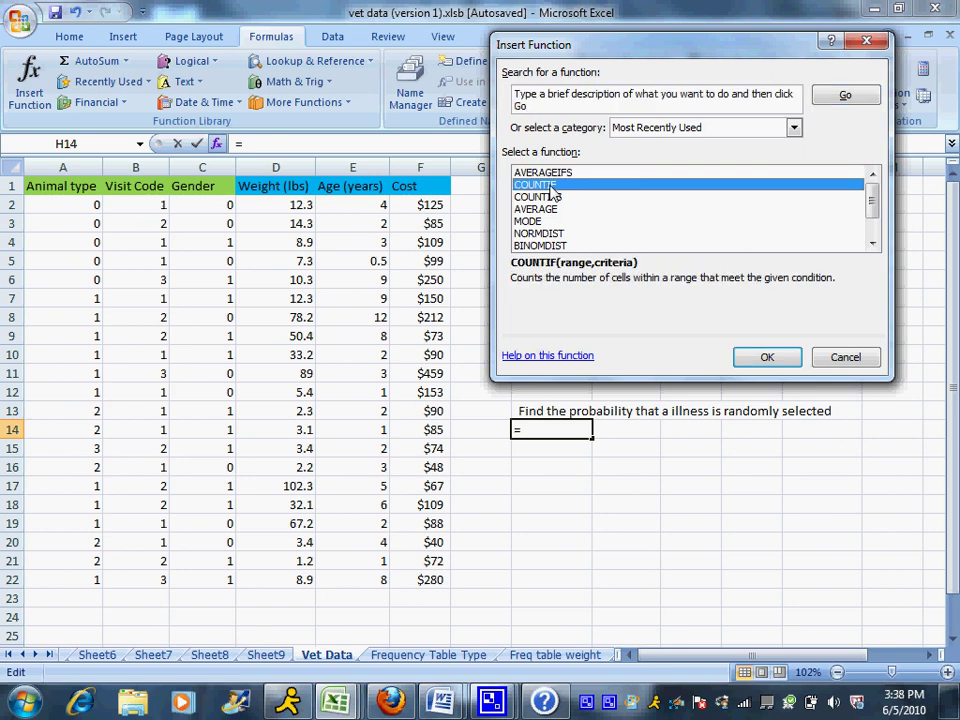
left_click(787, 362)
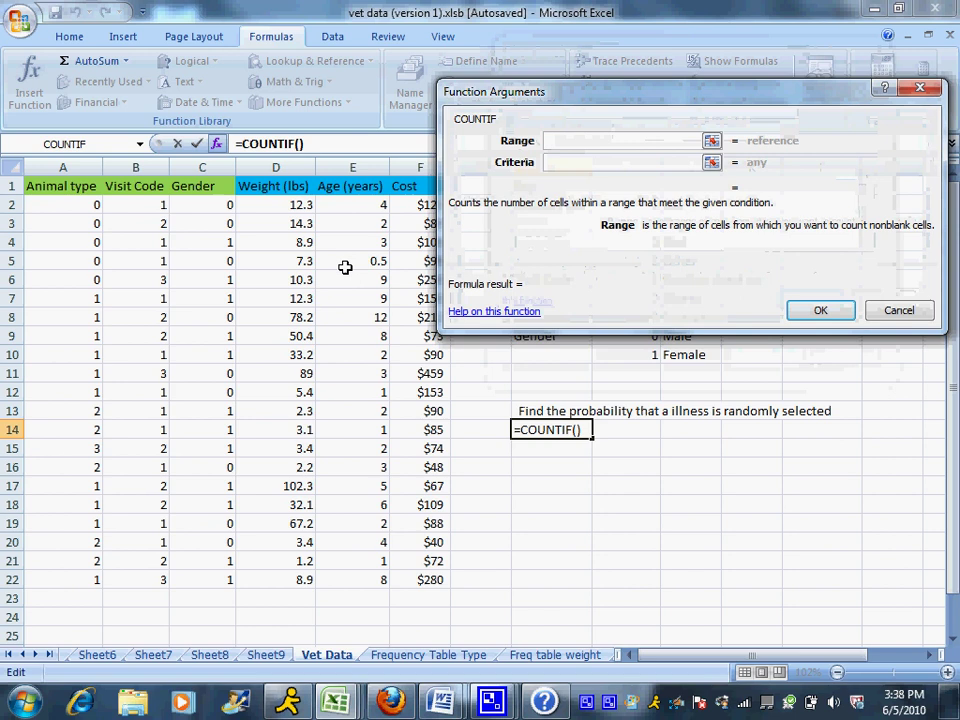
left_click_drag(141, 200, 148, 574)
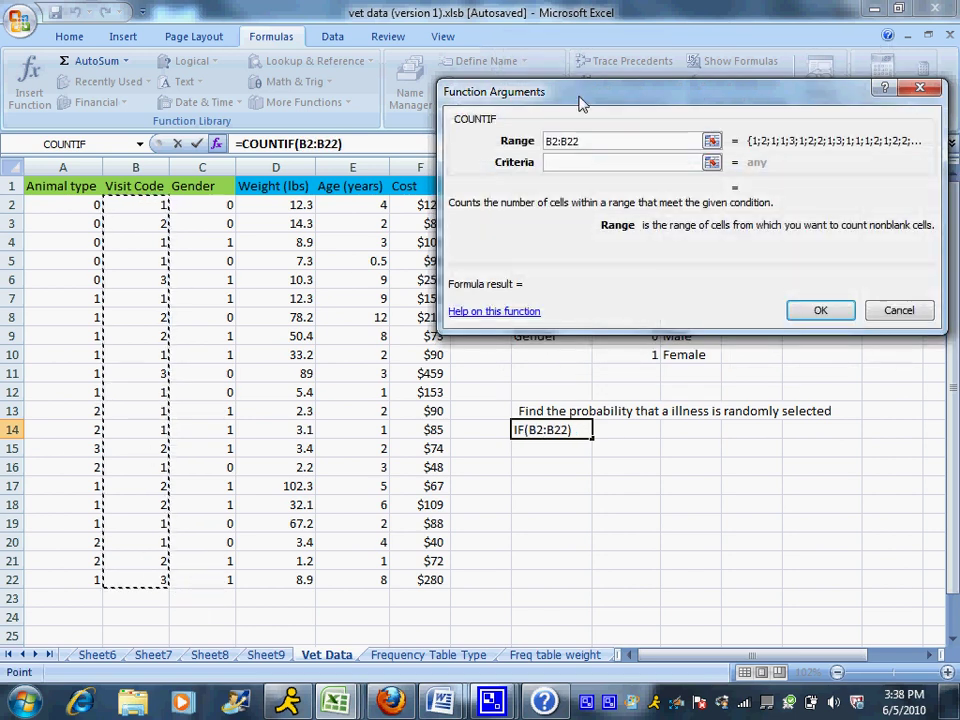
mouse_move(605, 100)
left_mouse_down()
mouse_move(585, 324)
mouse_move(606, 125)
left_mouse_up()
left_click(574, 199)
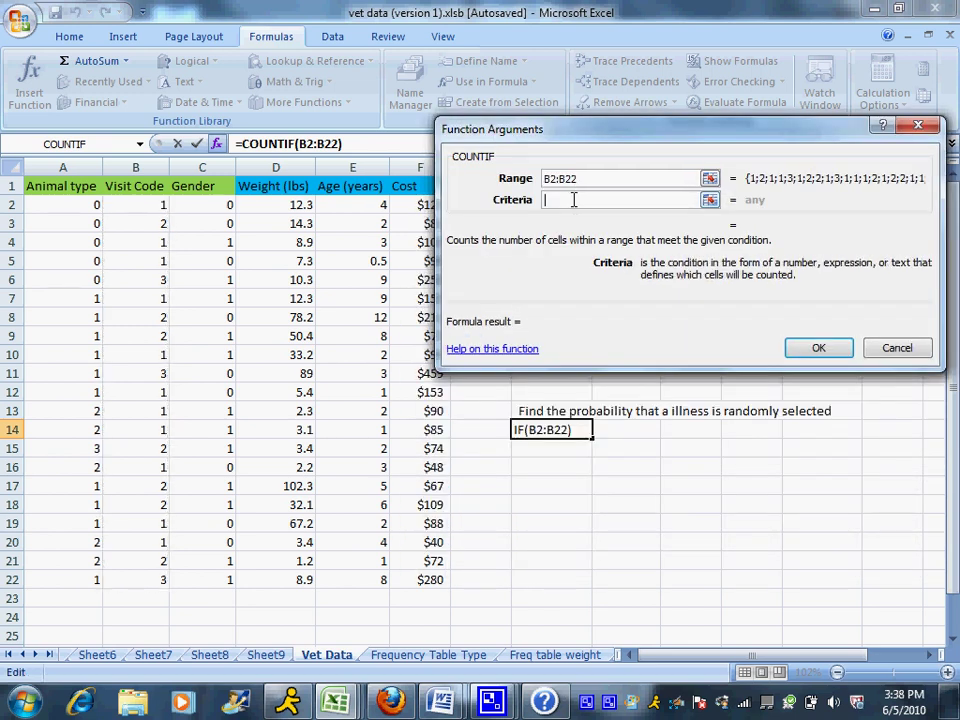
type("2")
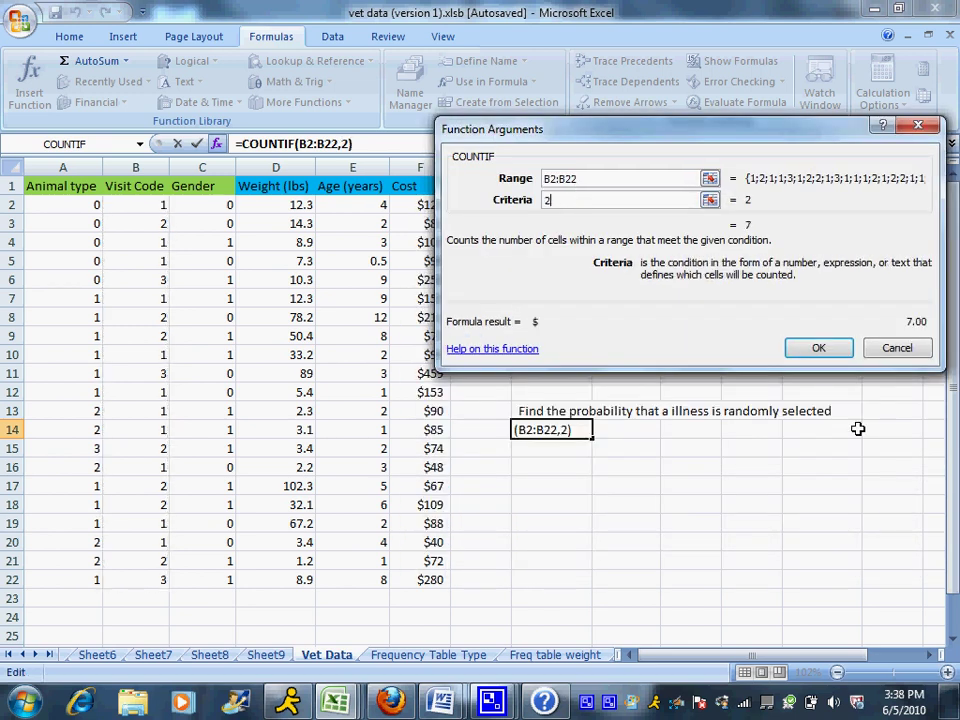
left_click(816, 347)
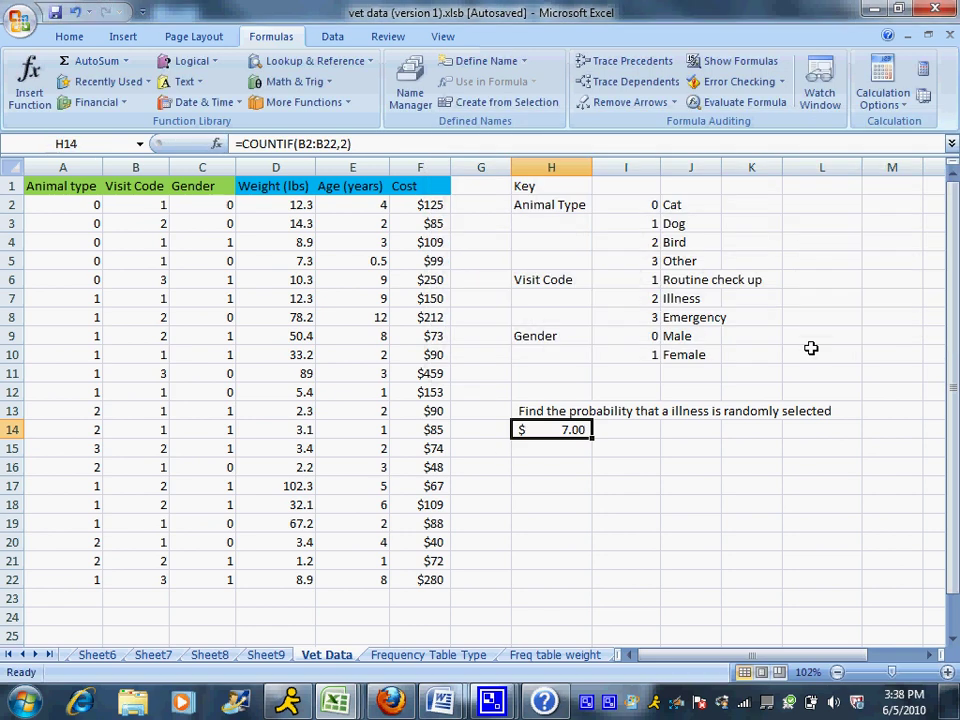
- Change the number format of the illness count in cell H14 to General
left_click(76, 38)
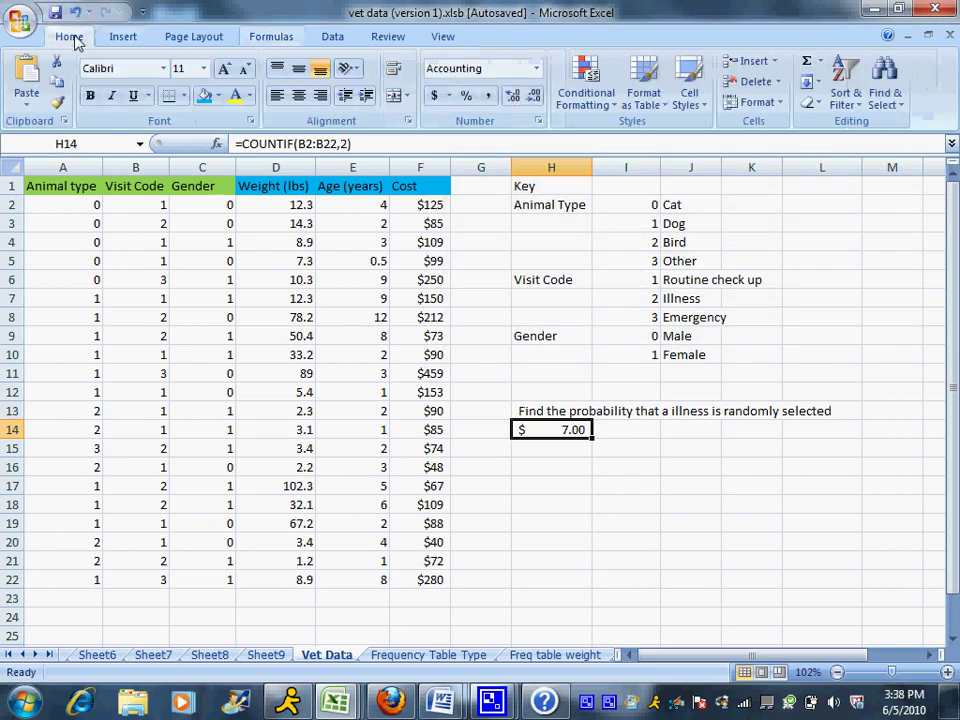
left_click(536, 68)
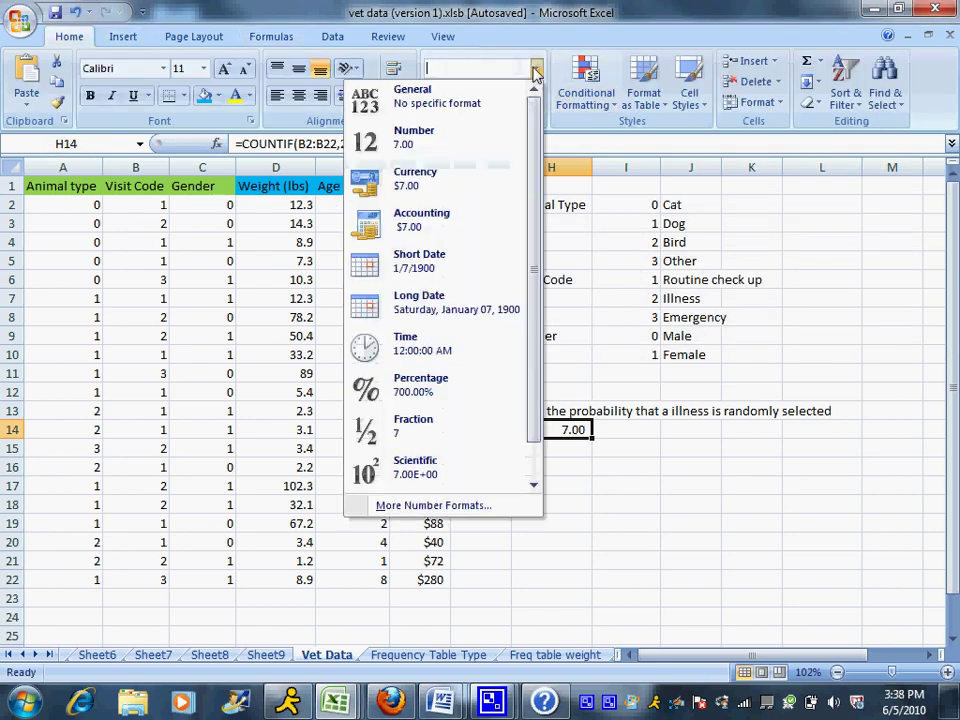
left_click(505, 93)
left_click(574, 448)
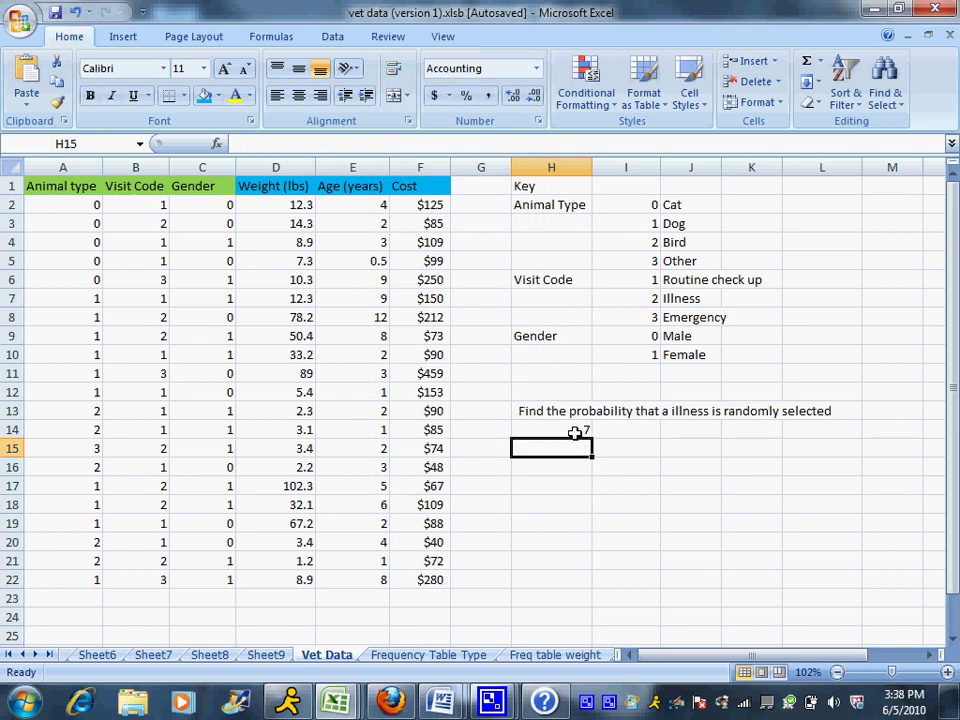
- Divide the COUNTIF formula in cell H14 by 21 and format the result as a percentage
left_click(575, 430)
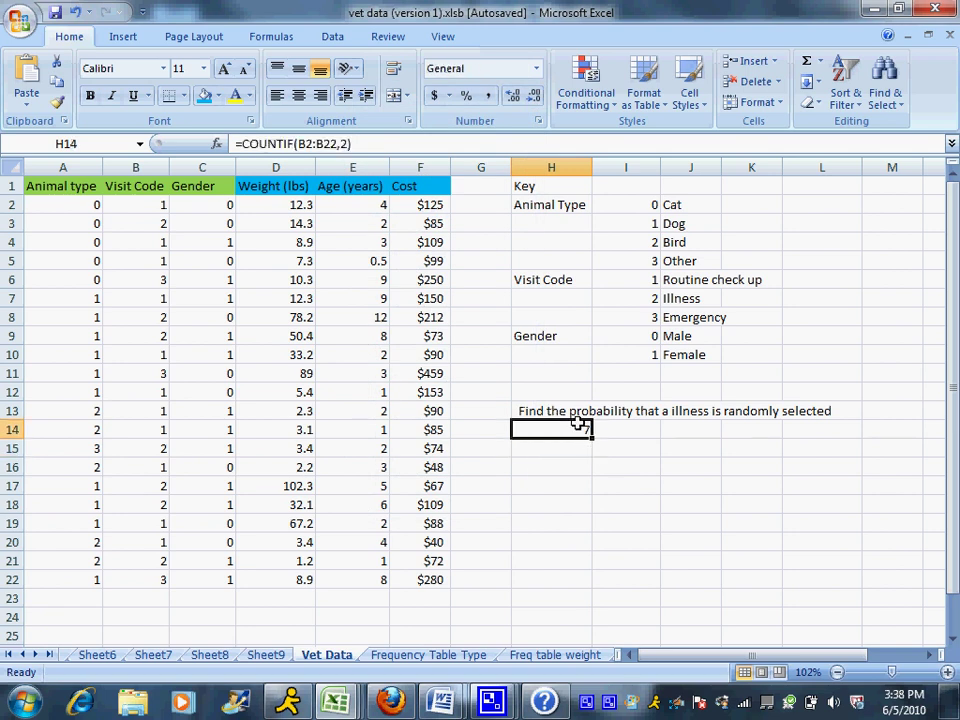
left_click(378, 141)
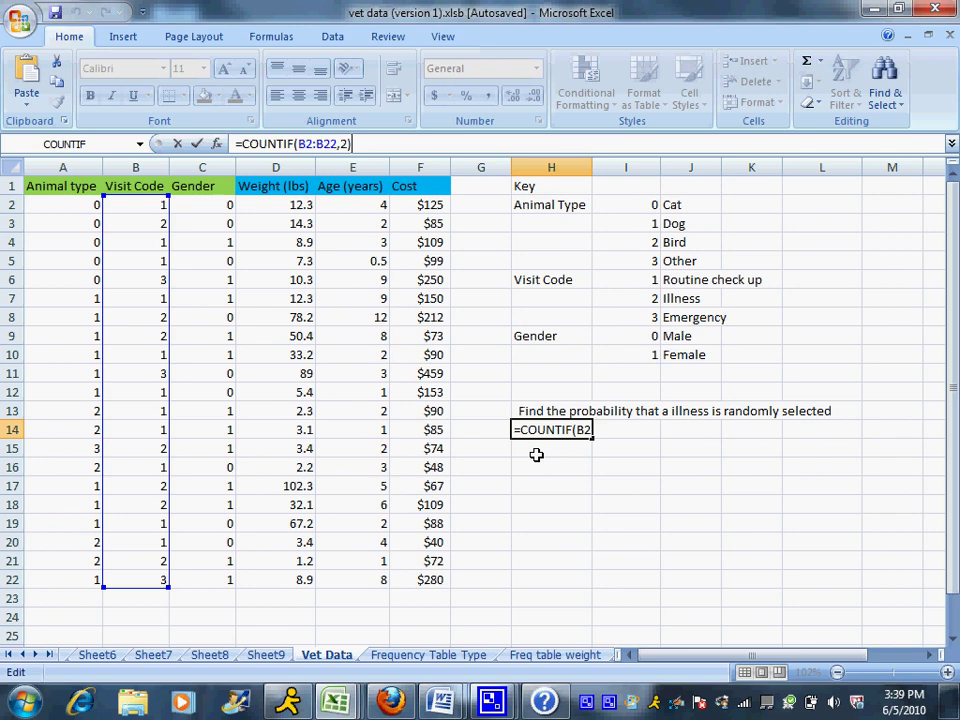
type("/")
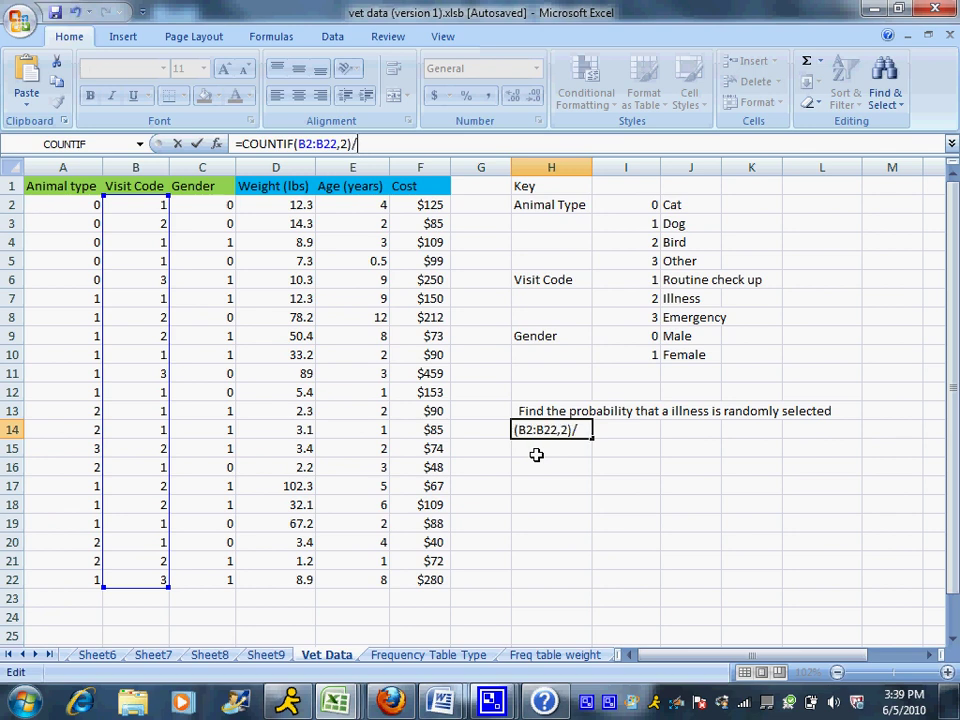
type("21")
key("Return")
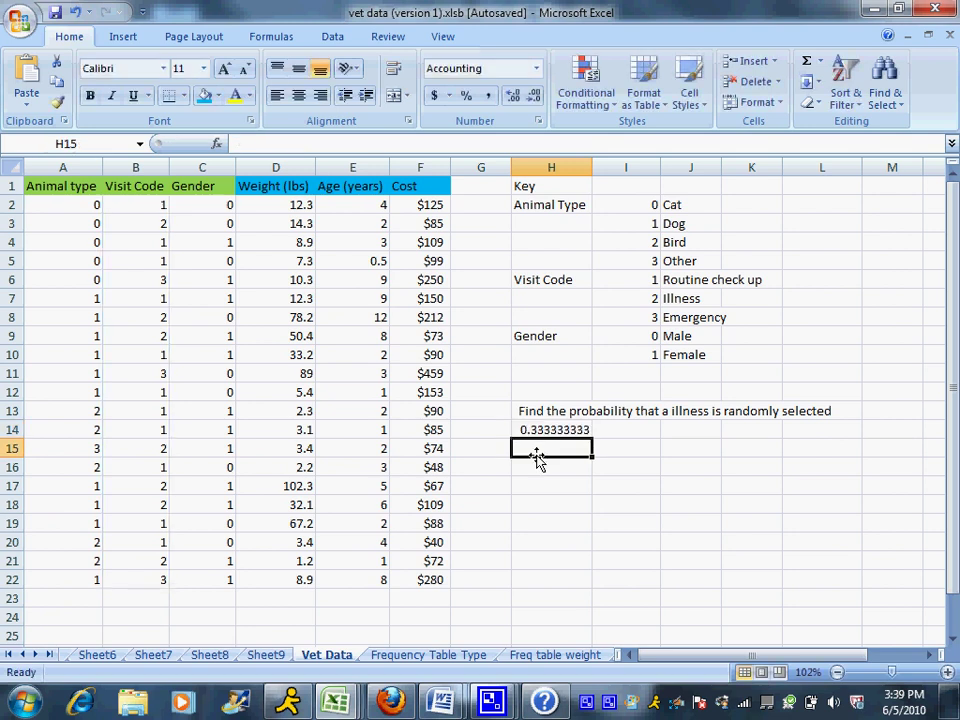
left_click(537, 429)
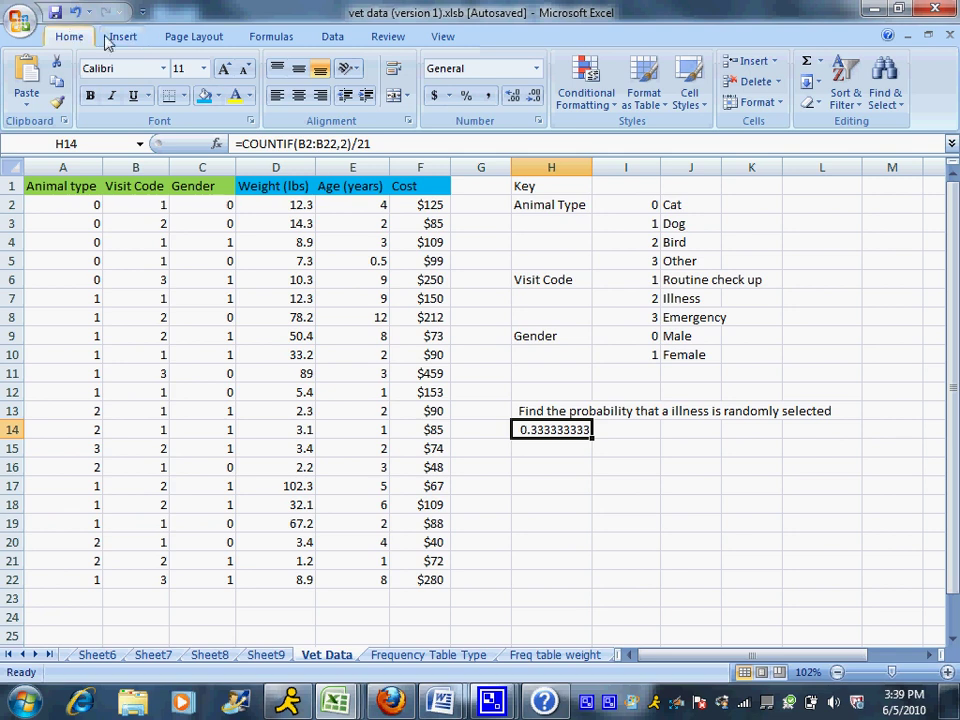
left_click(466, 97)
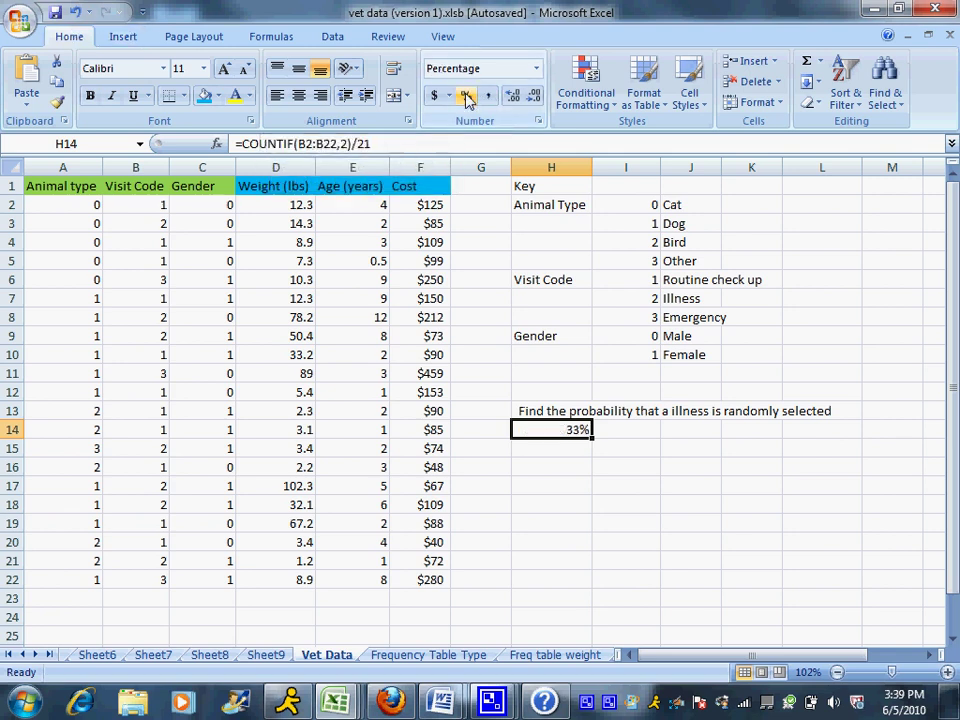
- Enter the text "Calculate the probability that a dog came in for an emergency" in cell H15
left_click(558, 450)
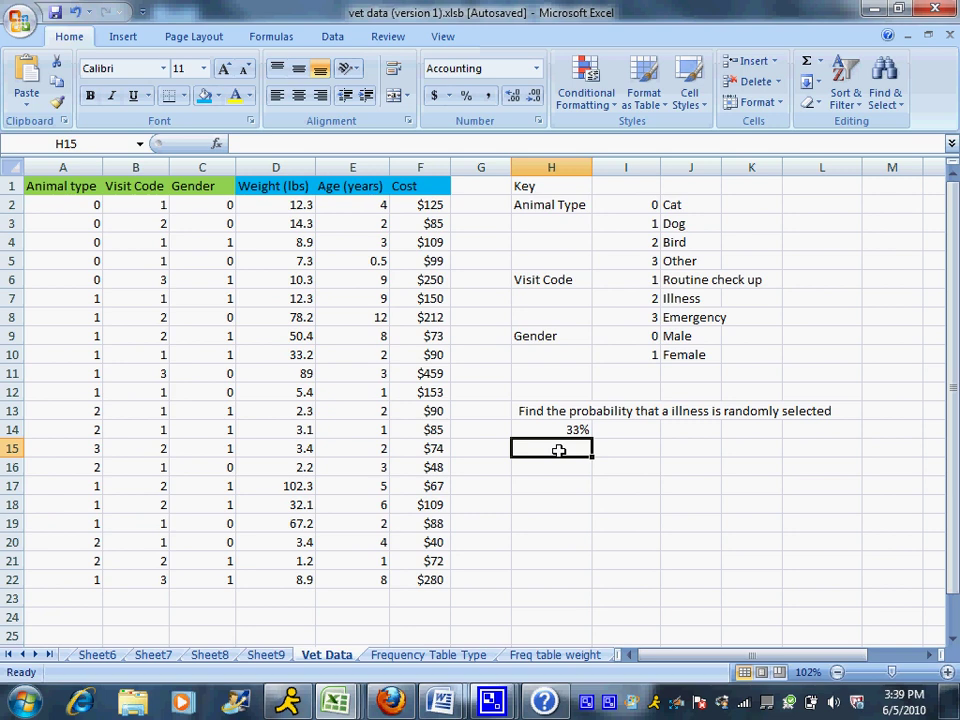
type("Ca")
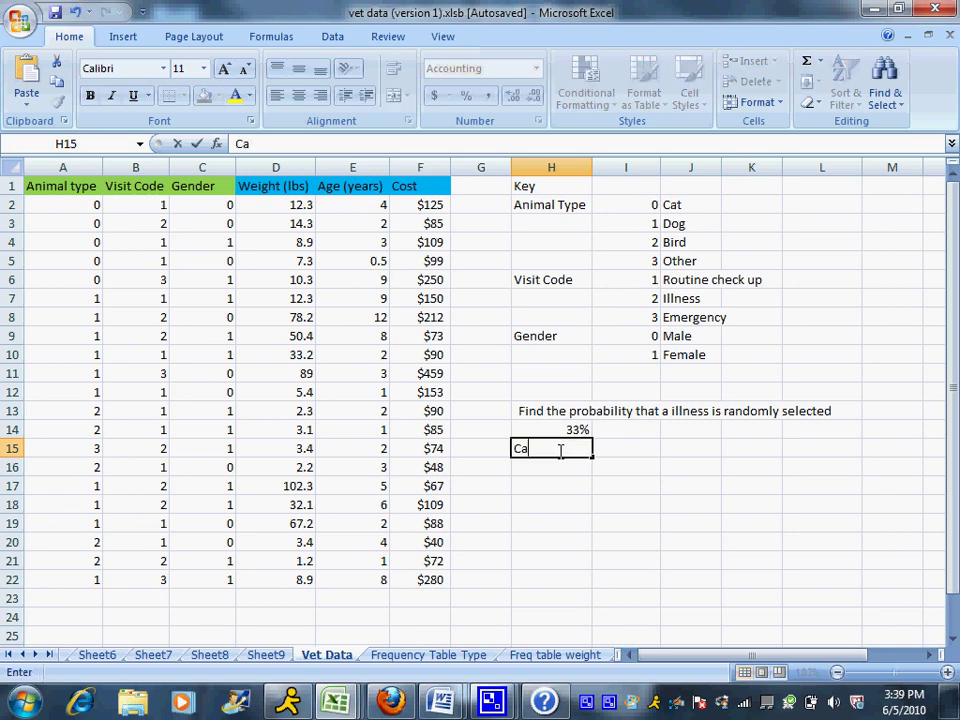
type("lculate the probabilit")
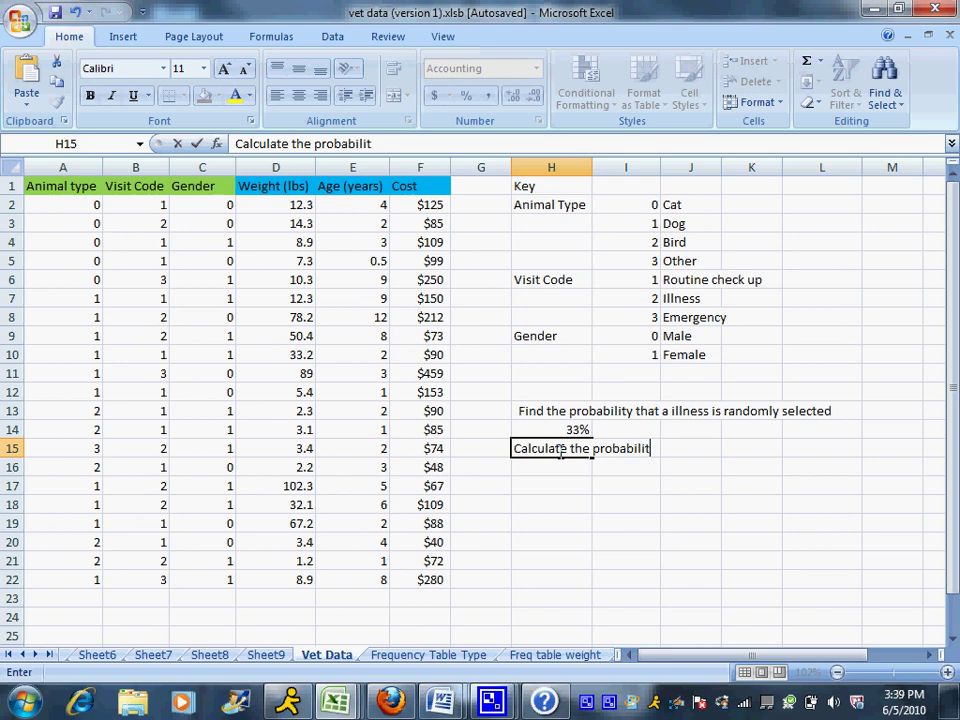
type("y tha")
key("BackSpace")
type("that an anim")
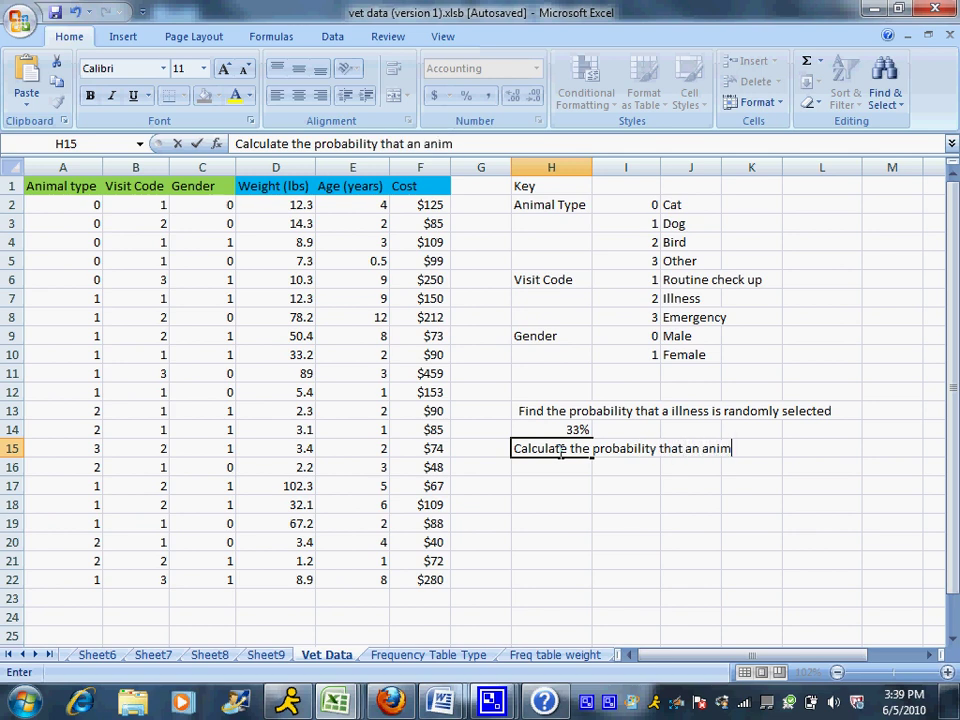
type("a")
key("BackSpace")
key("BackSpace")
key("BackSpace")
key("BackSpace")
key("BackSpace")
type("dog came in o")
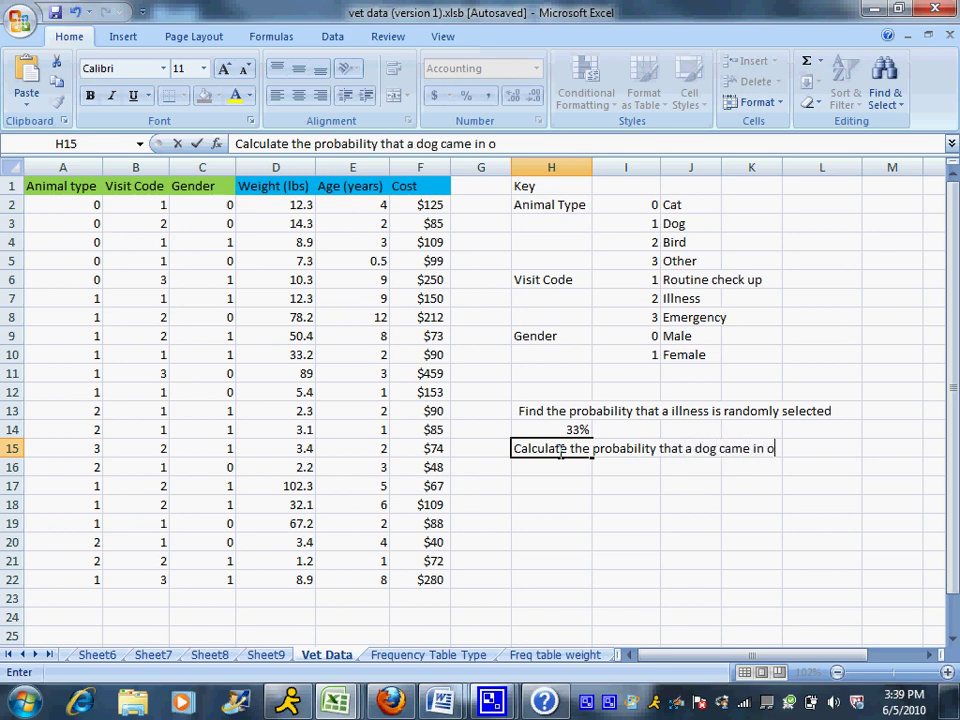
key("BackSpace")
type("for an emergency")
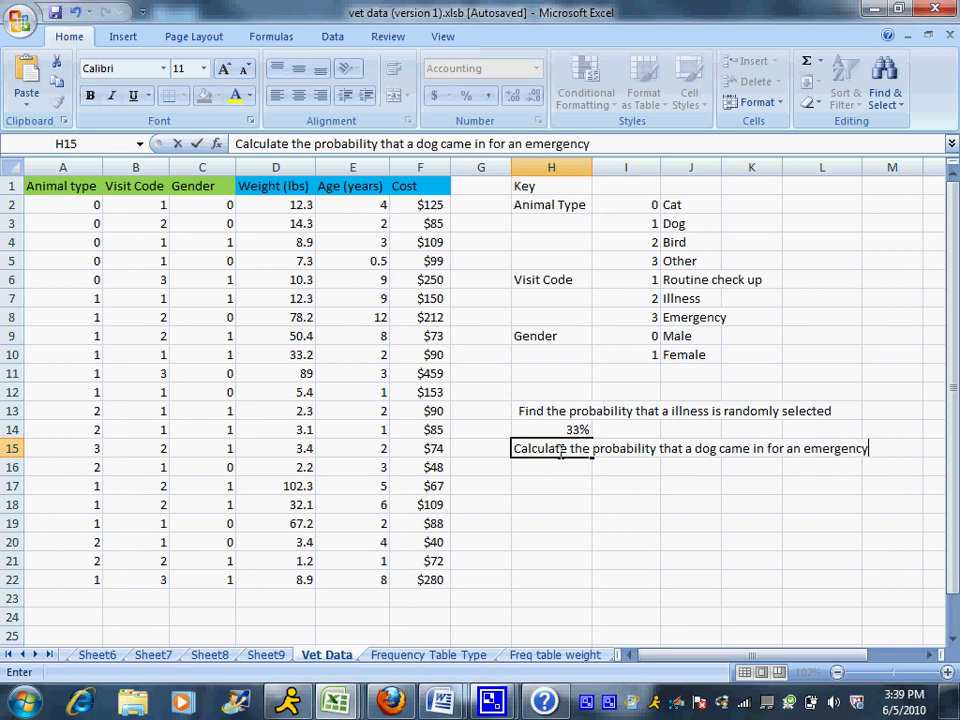
key("Return")
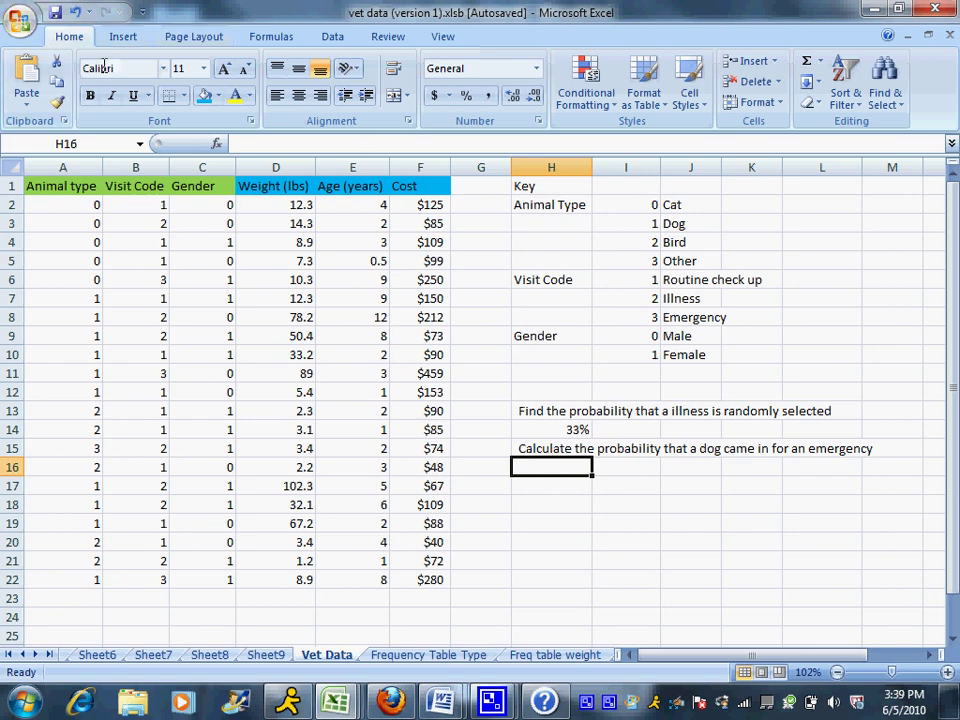
- Insert a COUNTIFS function in the empty cell H16 and open its arguments
left_click(26, 72)
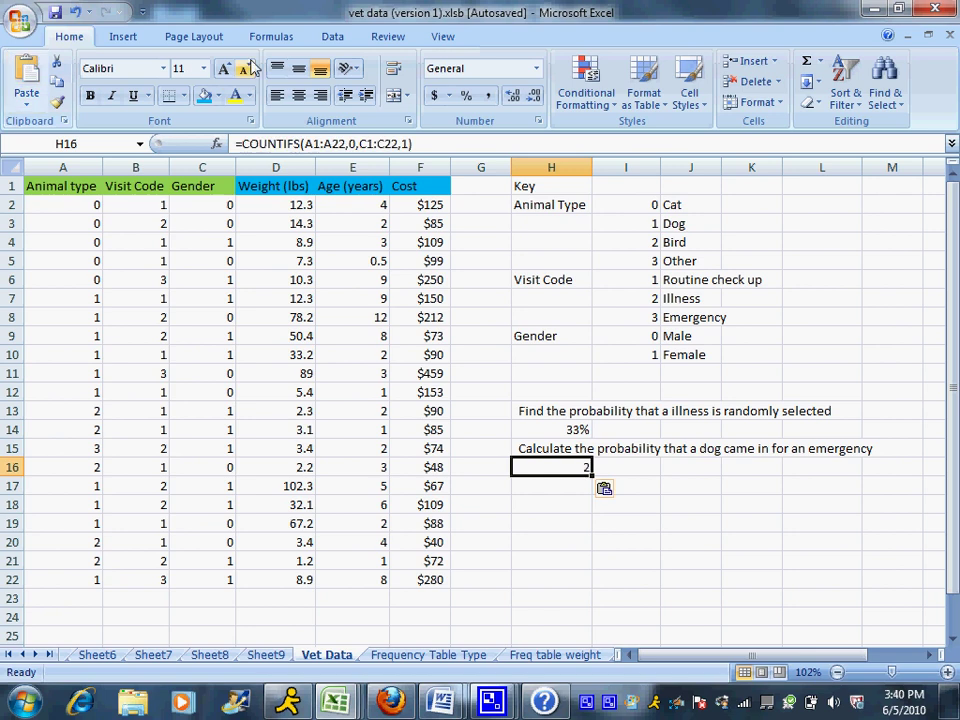
left_click(76, 11)
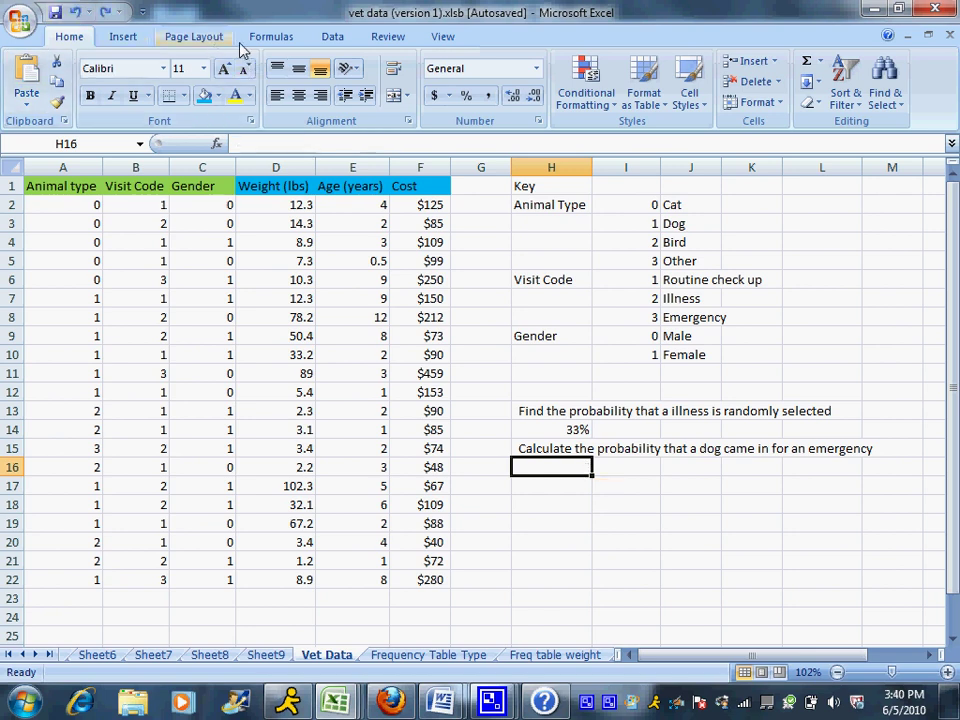
left_click(270, 36)
left_click(30, 85)
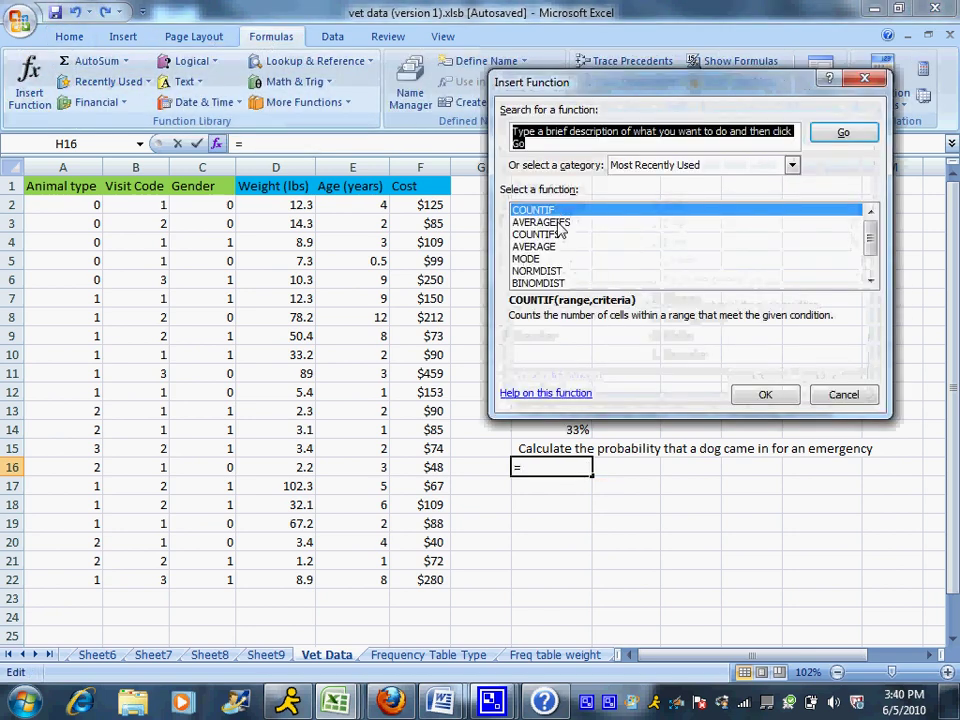
left_click(545, 234)
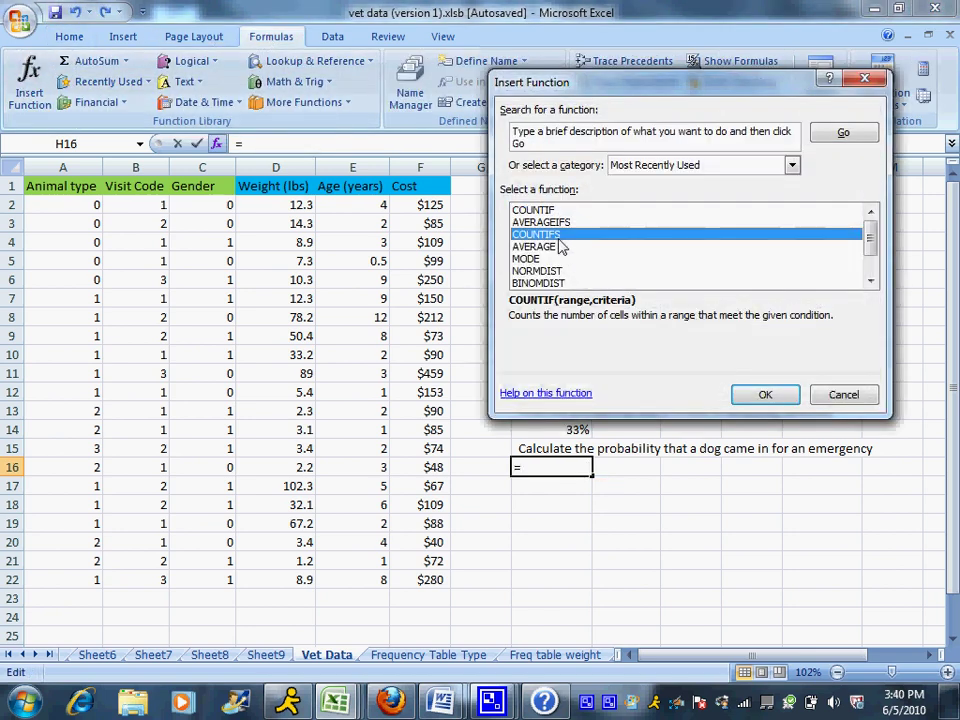
left_click(780, 398)
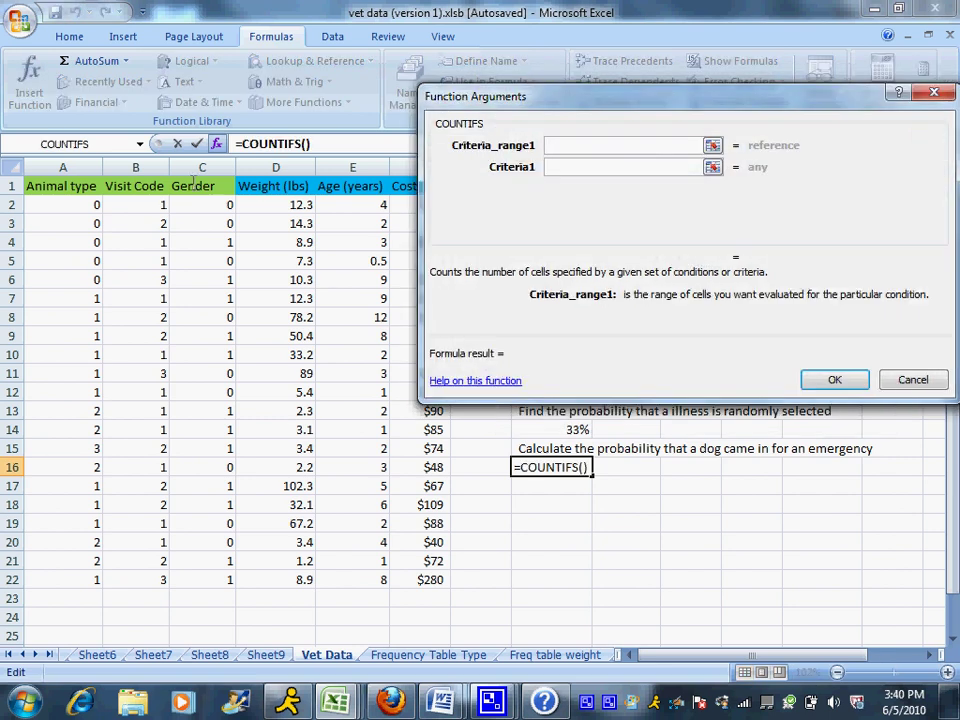
left_click_drag(134, 205, 81, 223)
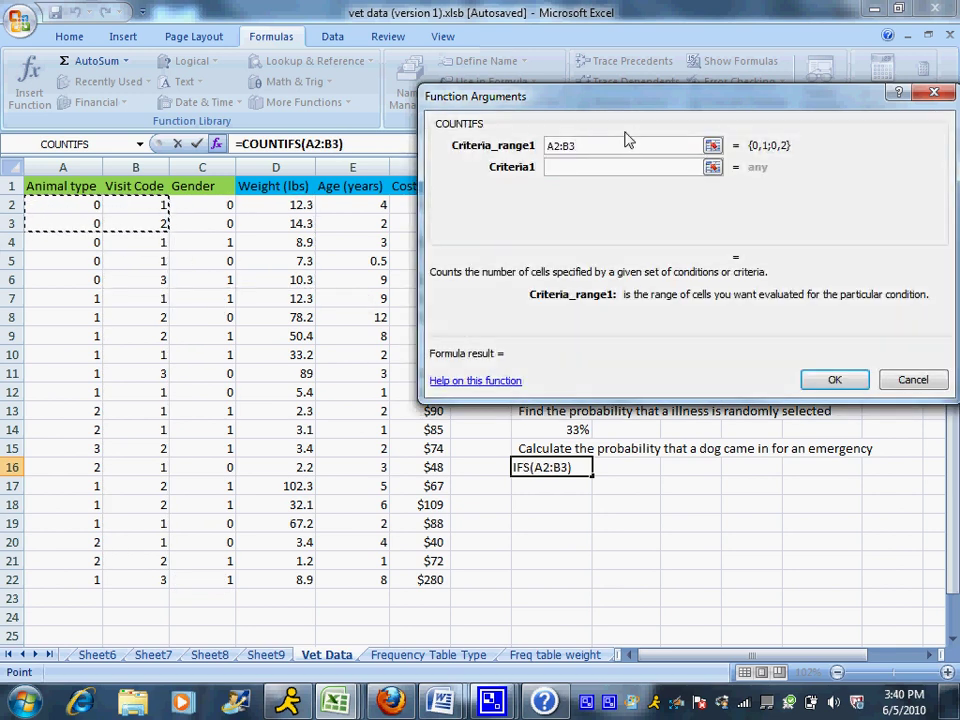
key("BackSpace")
key("BackSpace")
key("BackSpace")
key("BackSpace")
key("BackSpace")
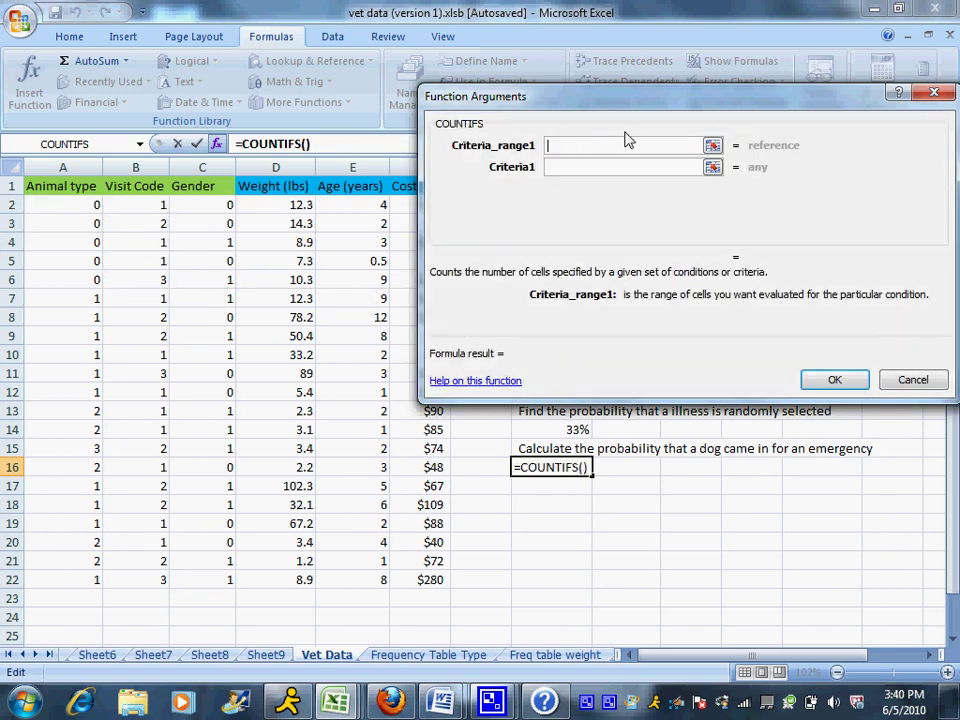
- Set the first COUNTIFS criteria range to the Animal type values A2:A22 with criterion 1 for dogs
left_click_drag(66, 204, 64, 574)
left_click(577, 168)
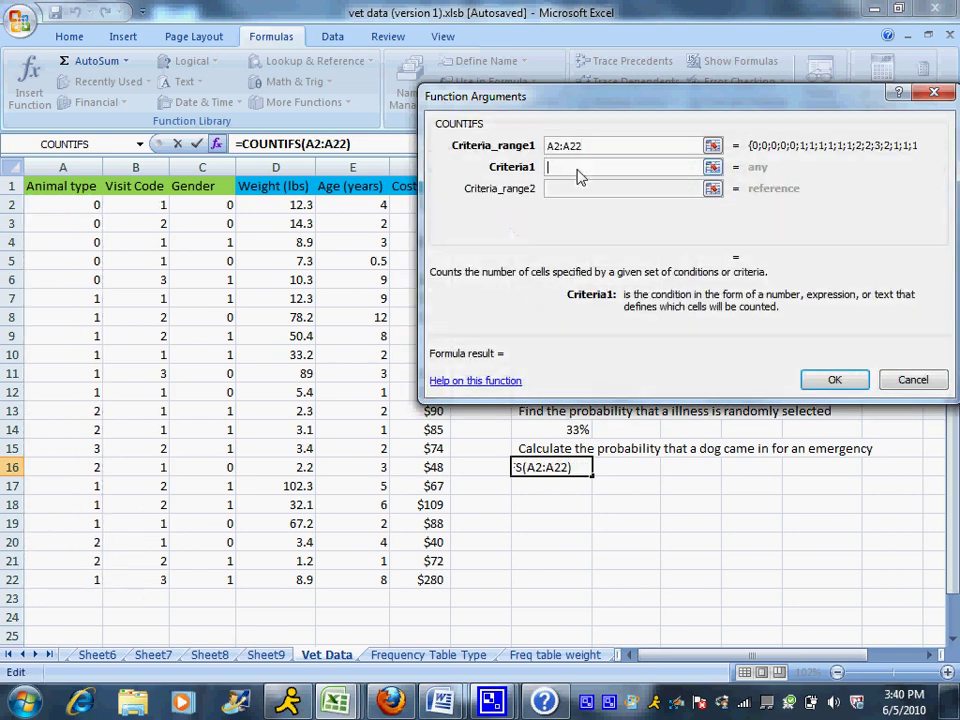
type("1")
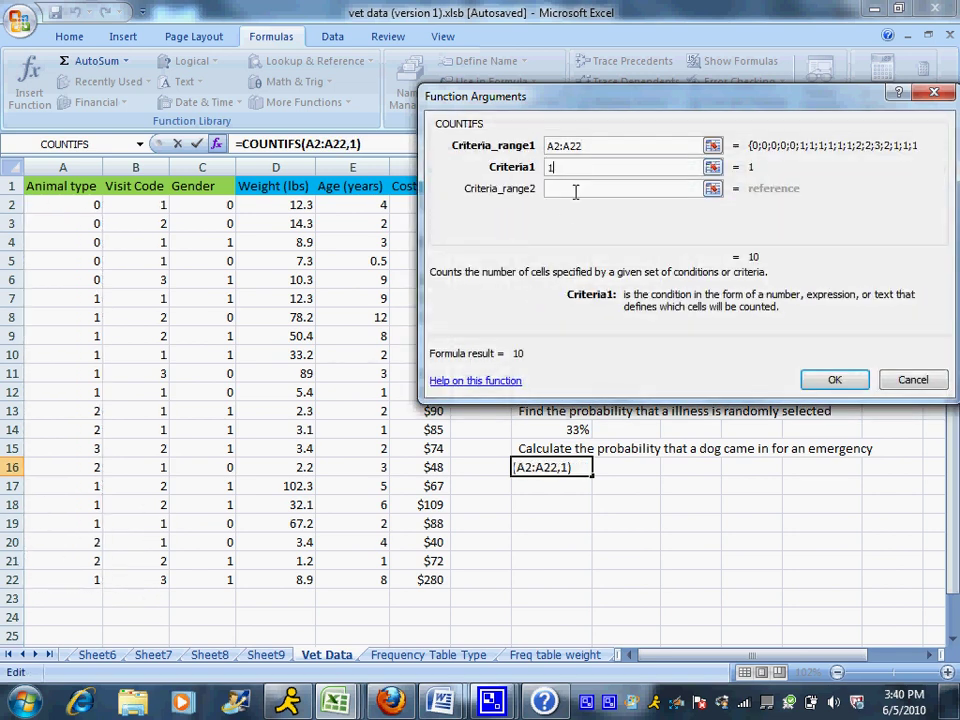
type("+")
left_click_drag(136, 204, 136, 576)
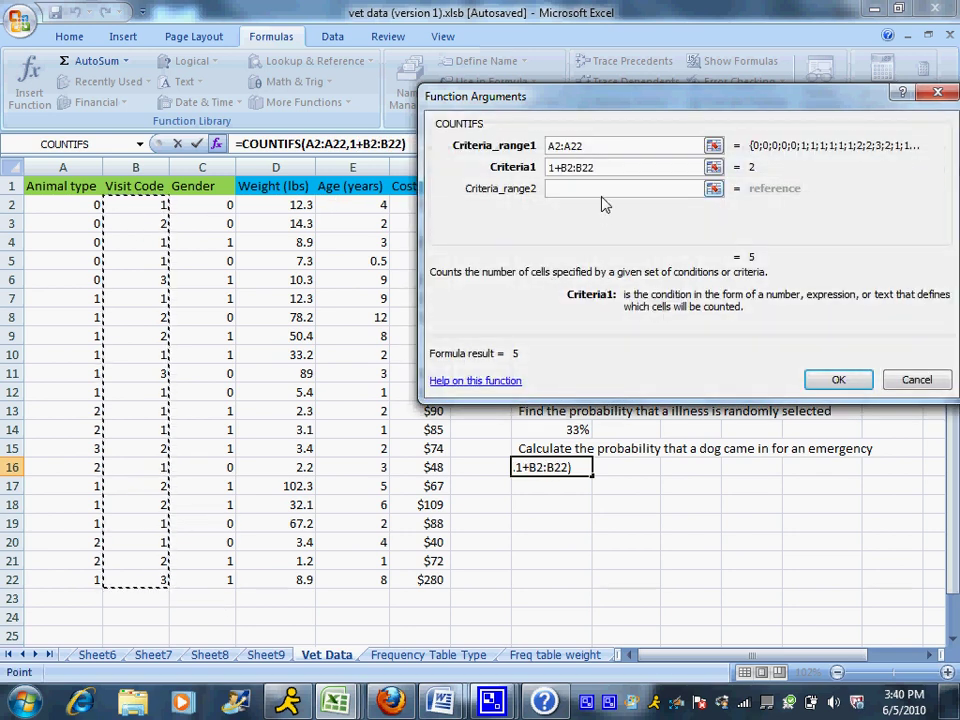
key("BackSpace")
key("BackSpace")
key("BackSpace")
key("BackSpace")
key("BackSpace")
key("BackSpace")
key("BackSpace")
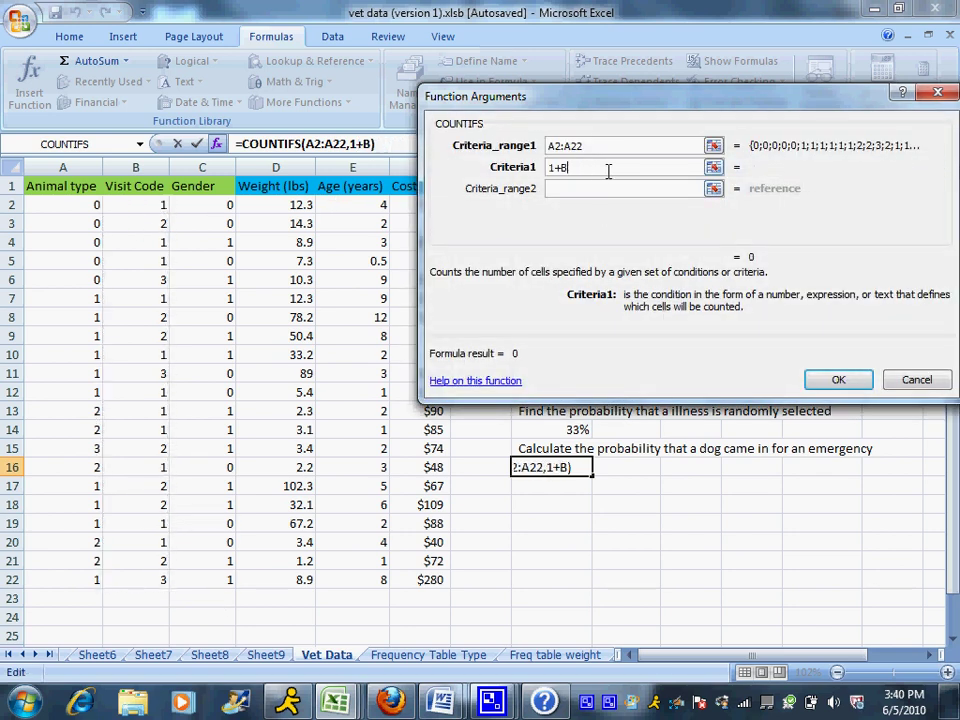
- Set the second criteria range to the Visit Code values B2:B22 with criterion 3 for emergency and complete the COUNTIFS function
left_click(613, 188)
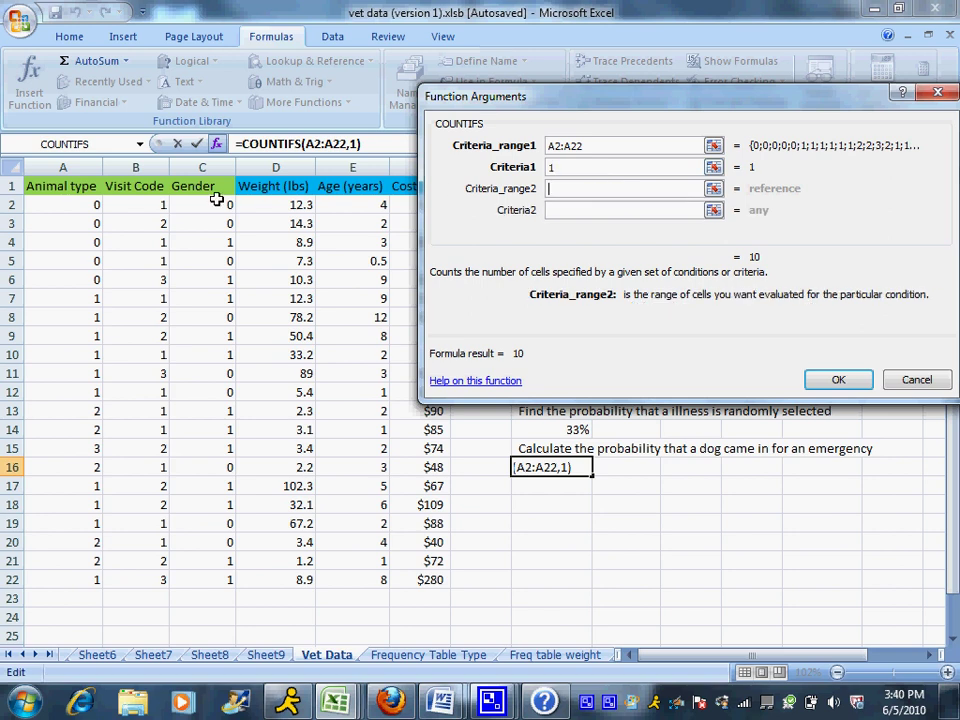
left_click_drag(146, 214, 139, 576)
left_click_drag(632, 108, 671, 25)
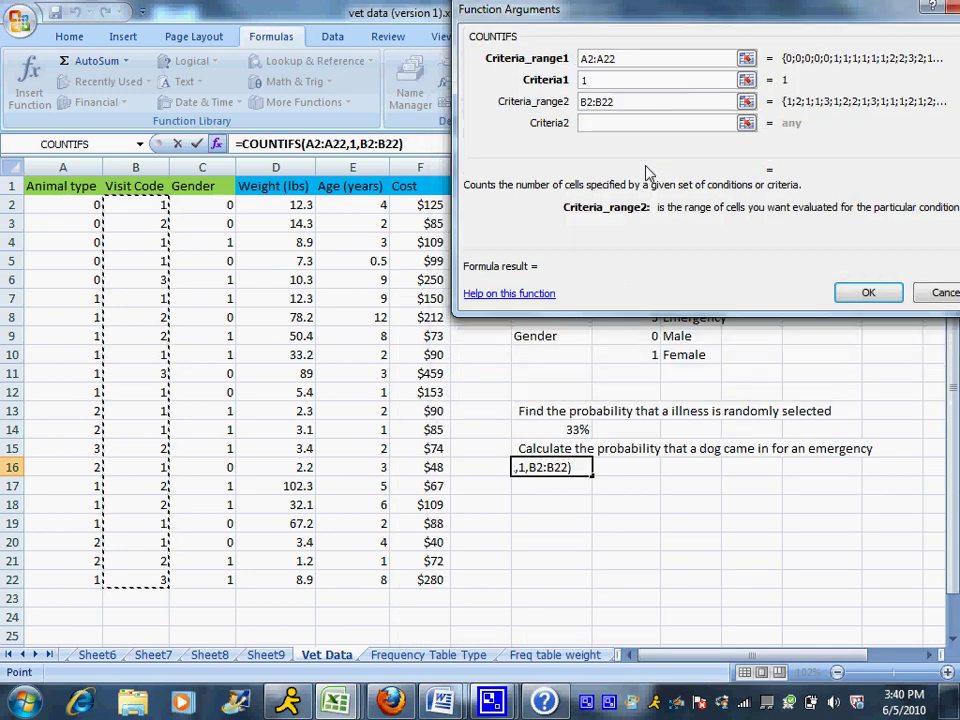
left_click(645, 123)
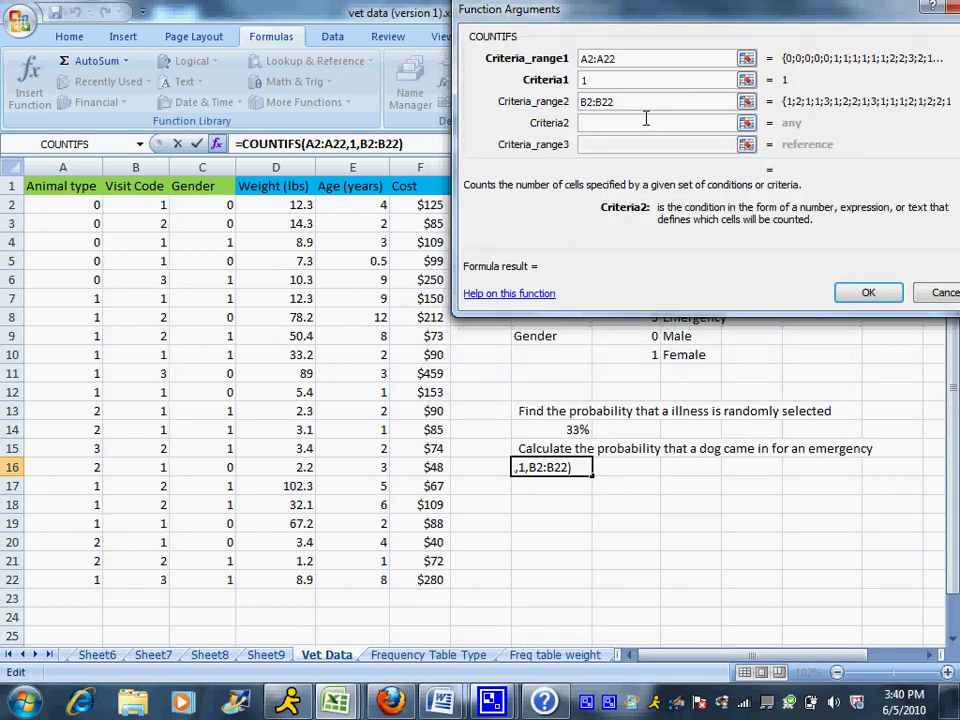
type("3")
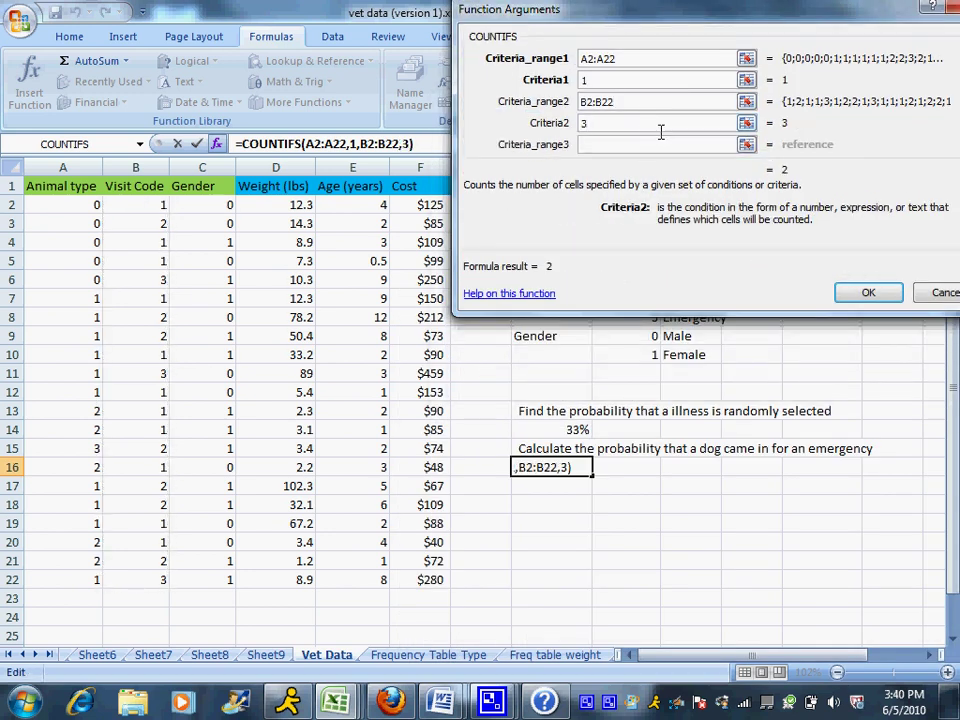
left_click(866, 293)
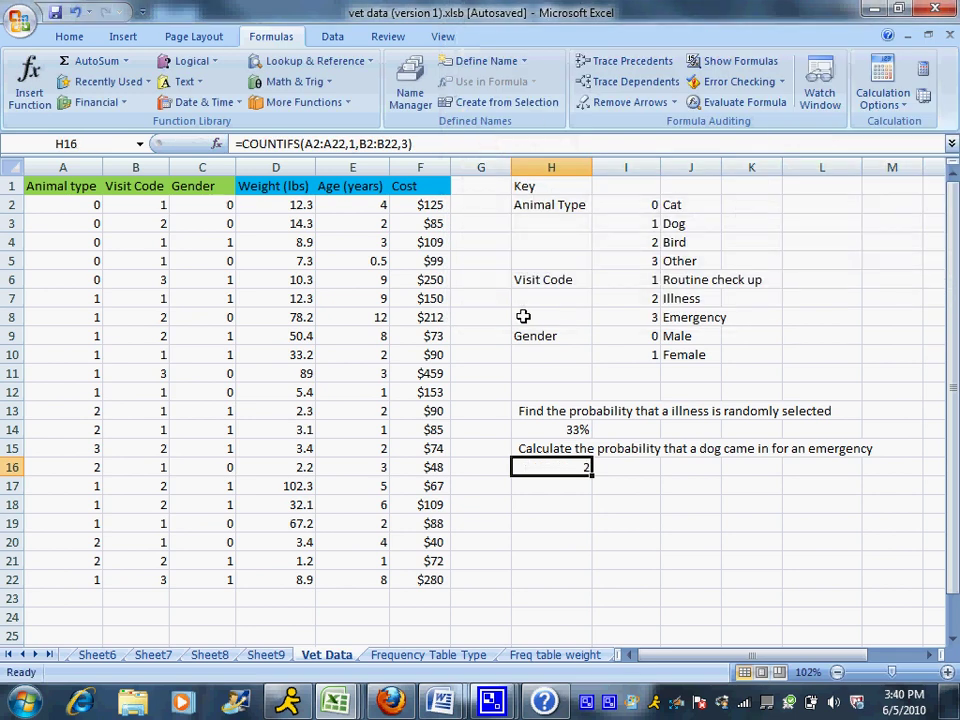
- Divide the COUNTIFS formula in cell H16 by 21 and format the result as a percentage
left_click(468, 147)
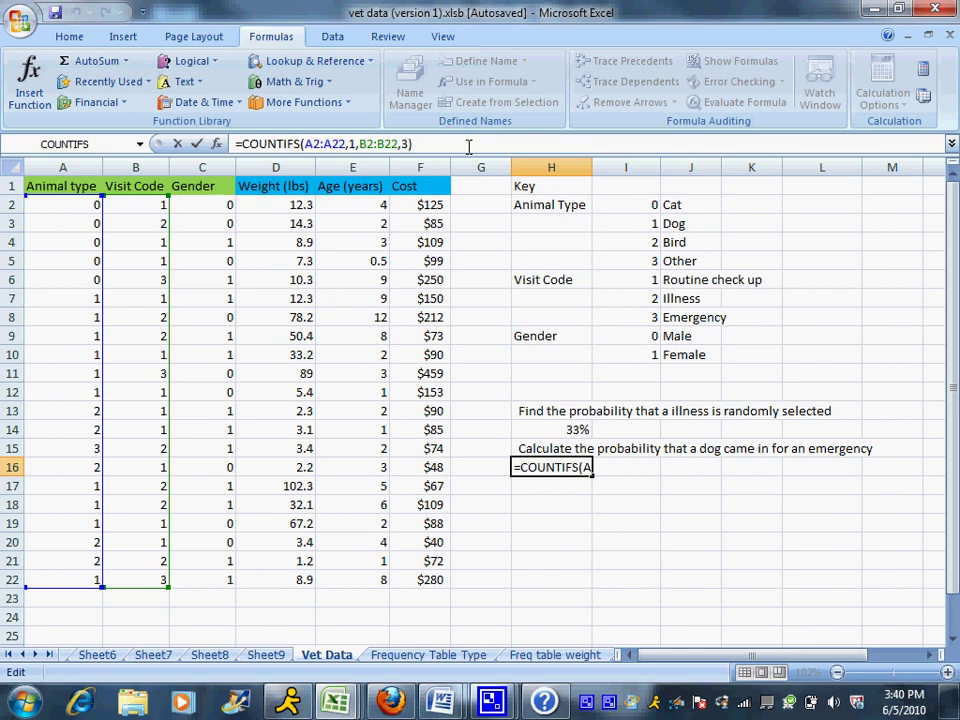
type("/")
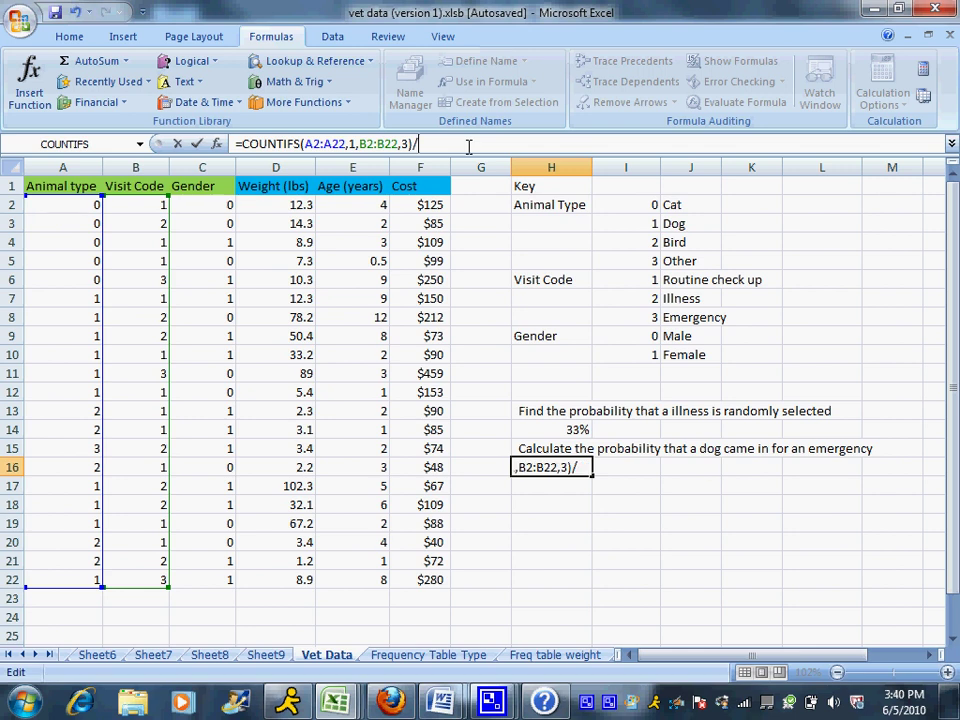
type("21")
key("Return")
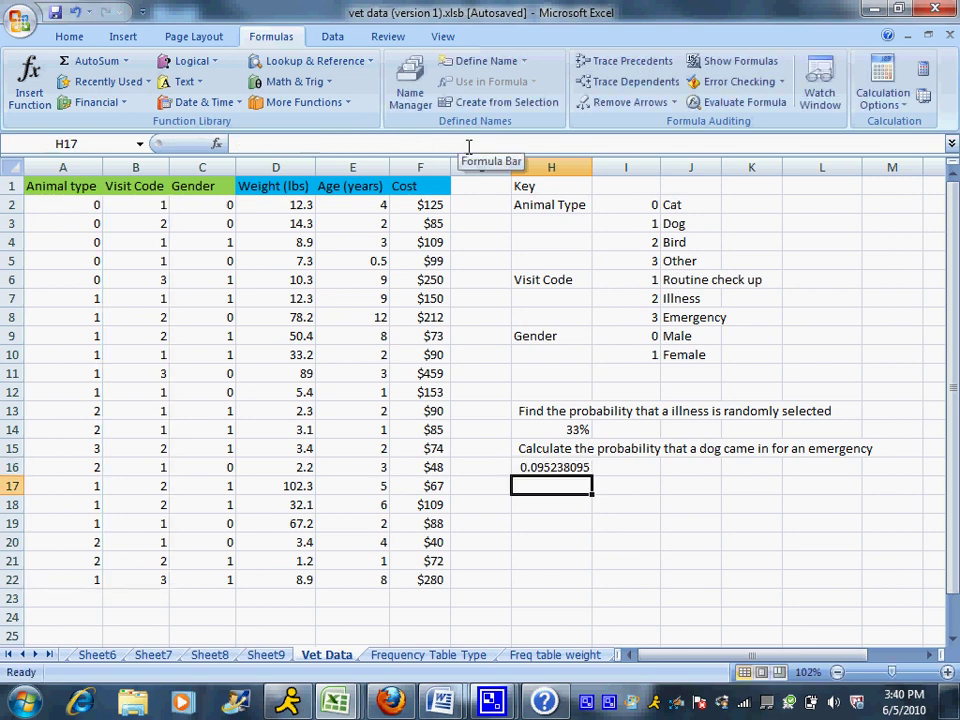
left_click(523, 467)
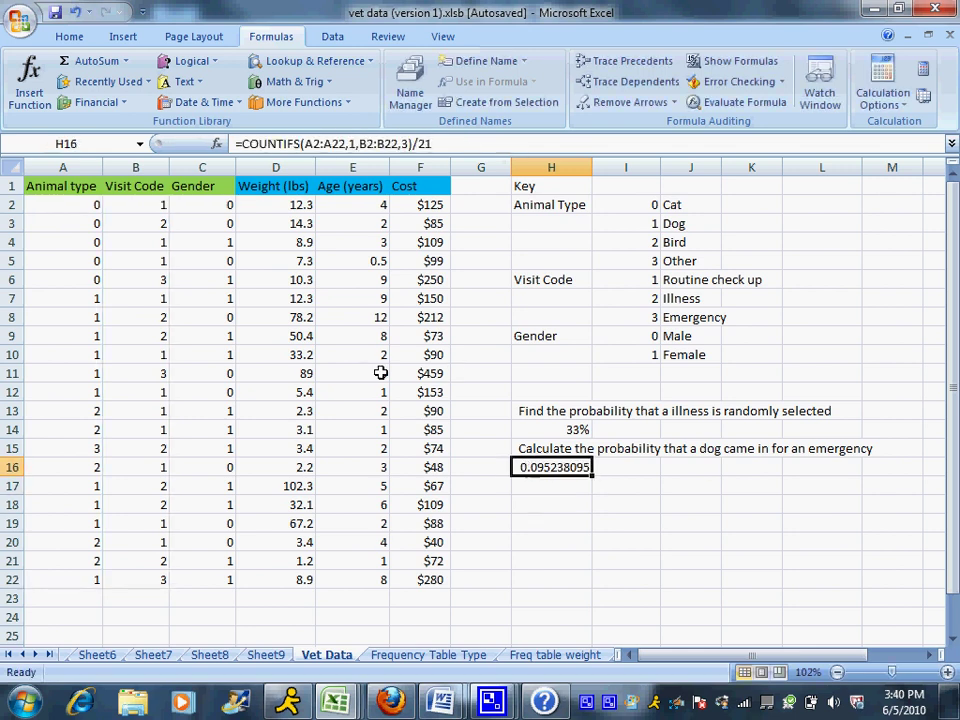
left_click(69, 36)
left_click(465, 95)
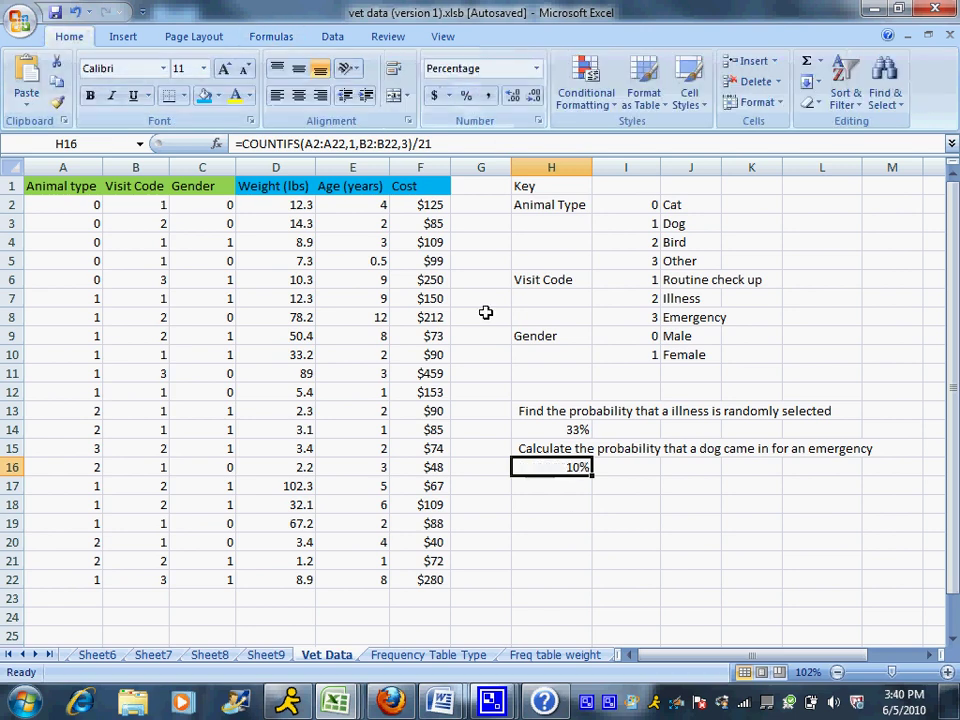
- Enter the text "Calculate the probability that the cost is less than $200" in cell H17
left_click(565, 486)
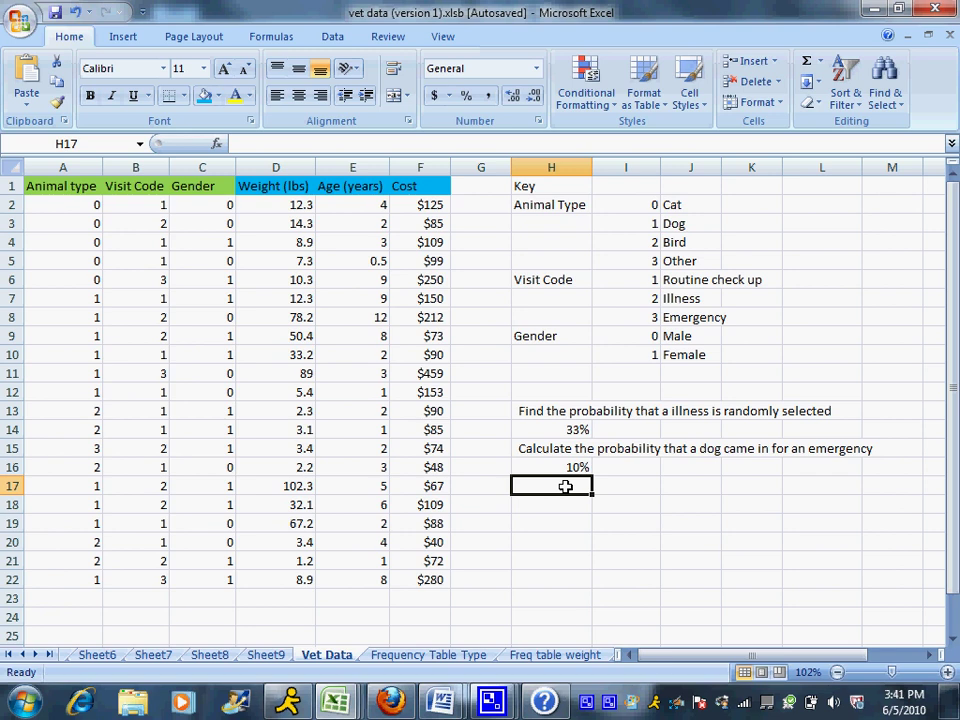
type("Calcut")
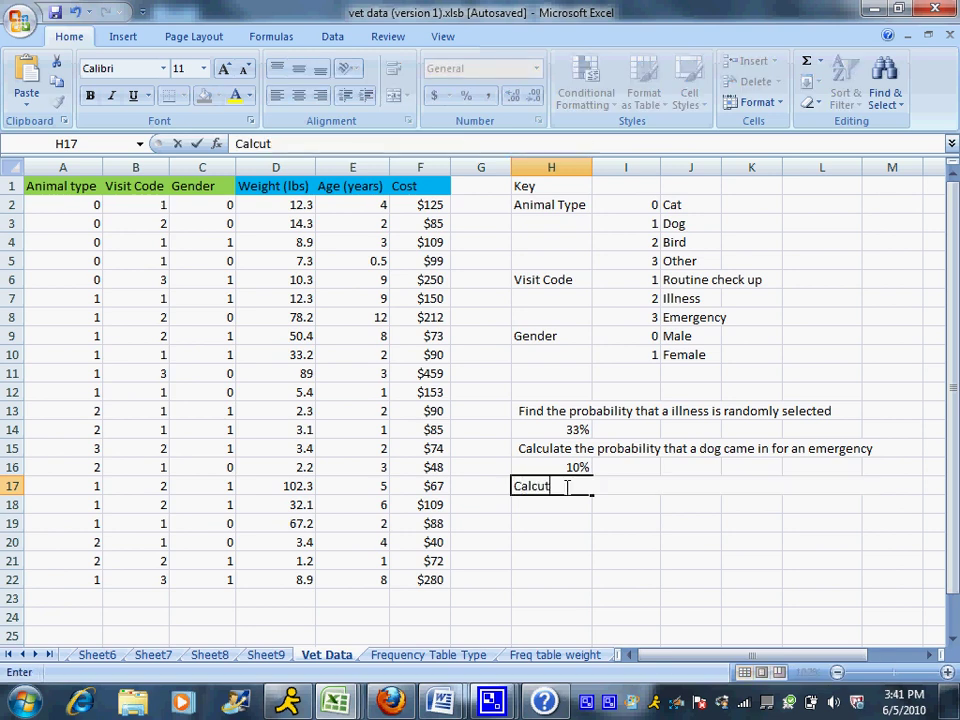
key("BackSpace")
type("late the probabil")
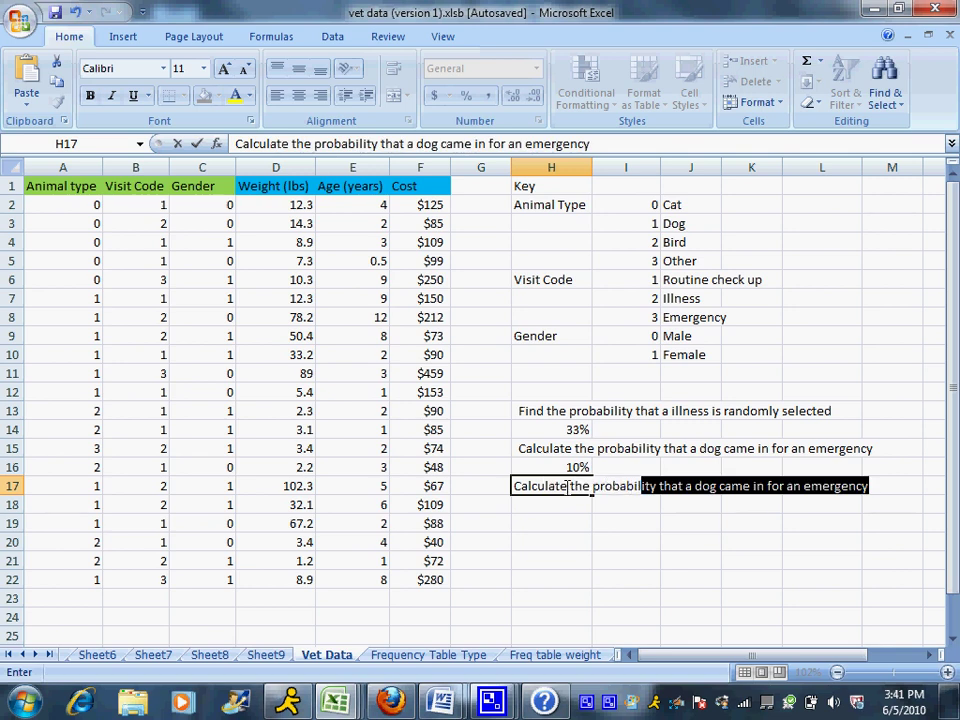
type("ity that the cost is")
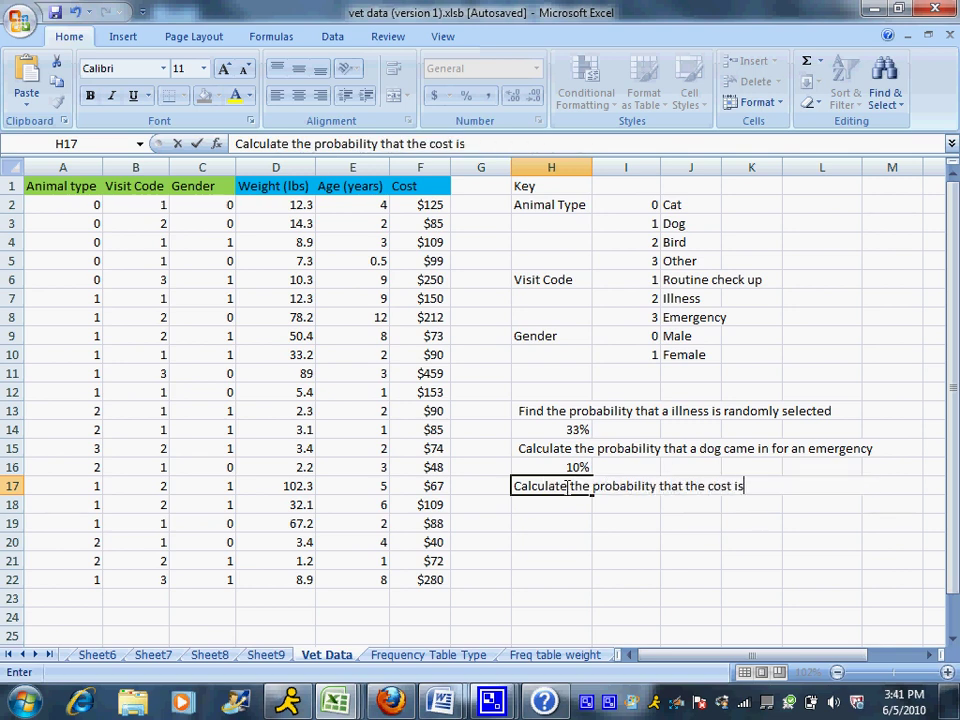
type(" less than ")
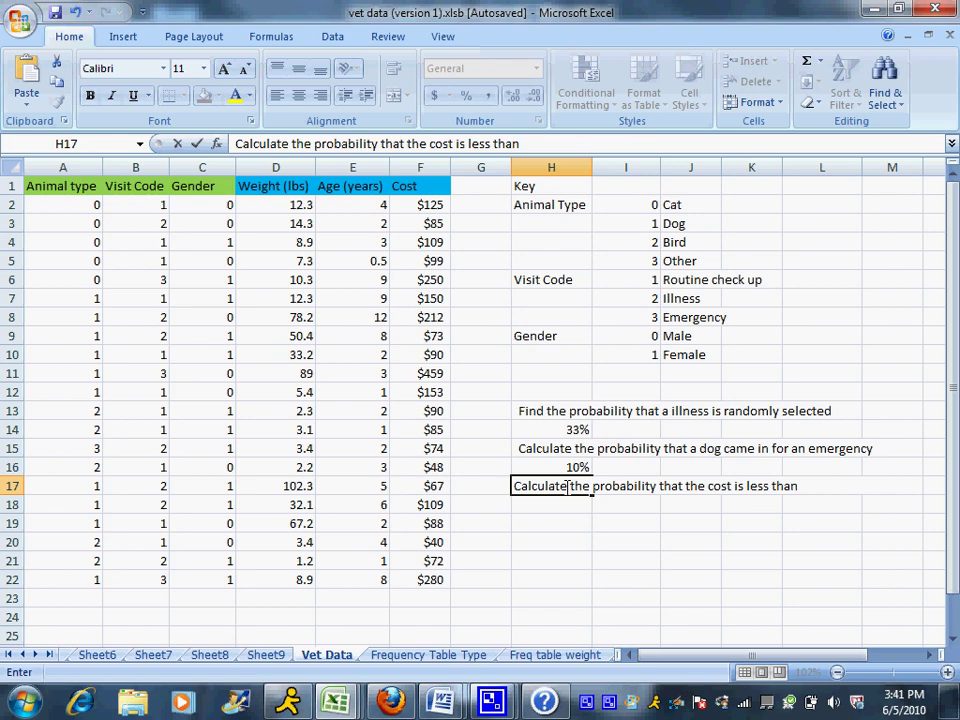
type("$200")
key("Return")
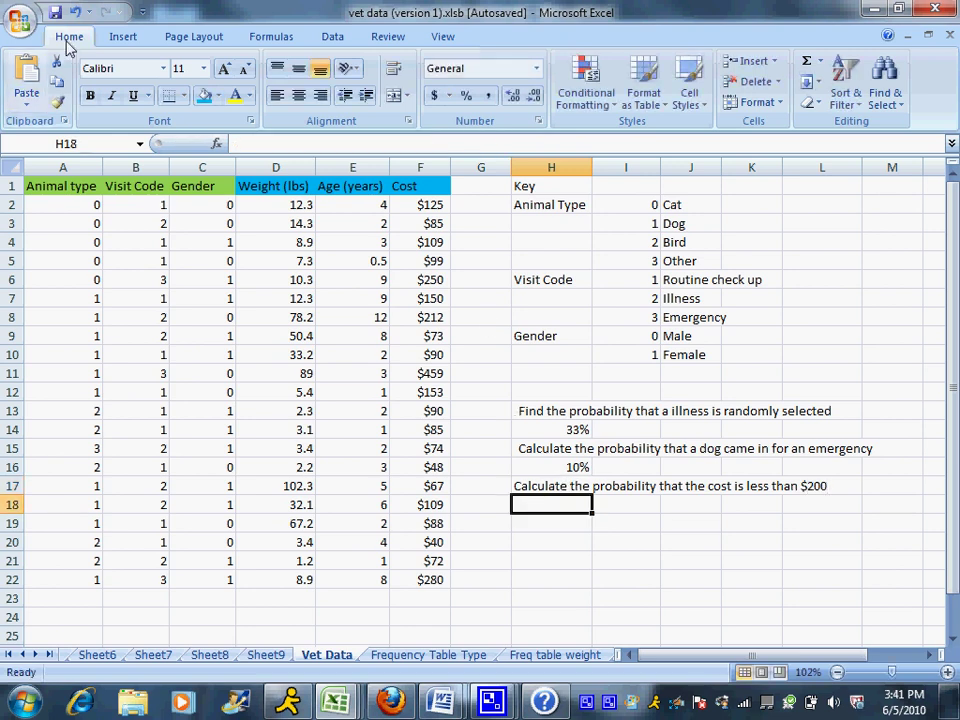
- Insert a COUNTIF function in cell H18 with the Cost values F2:F22 as its range
left_click(264, 36)
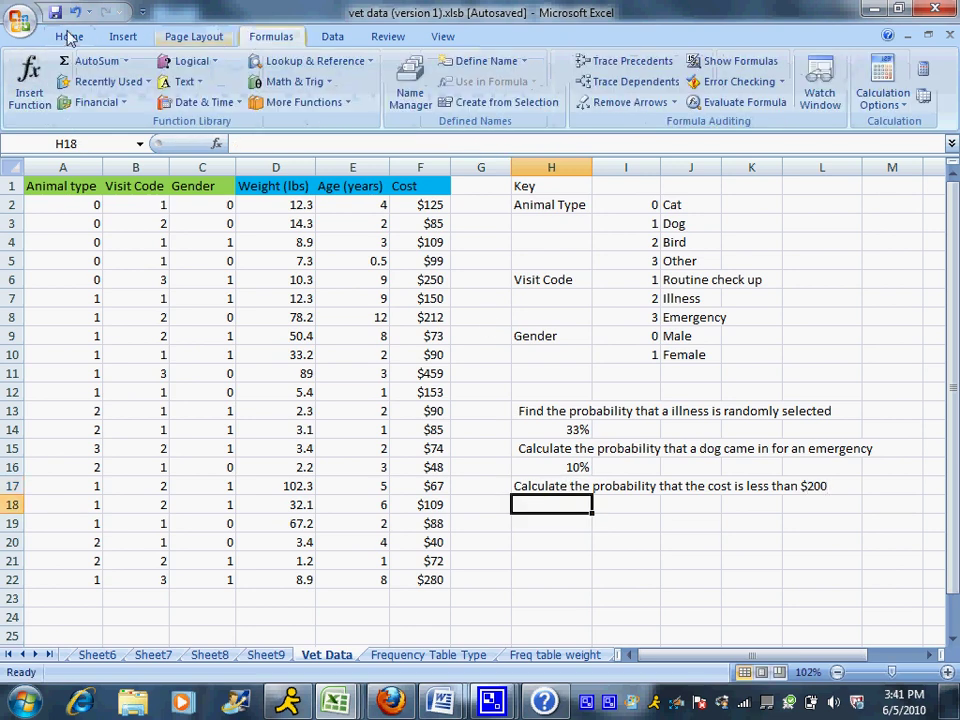
left_click(31, 76)
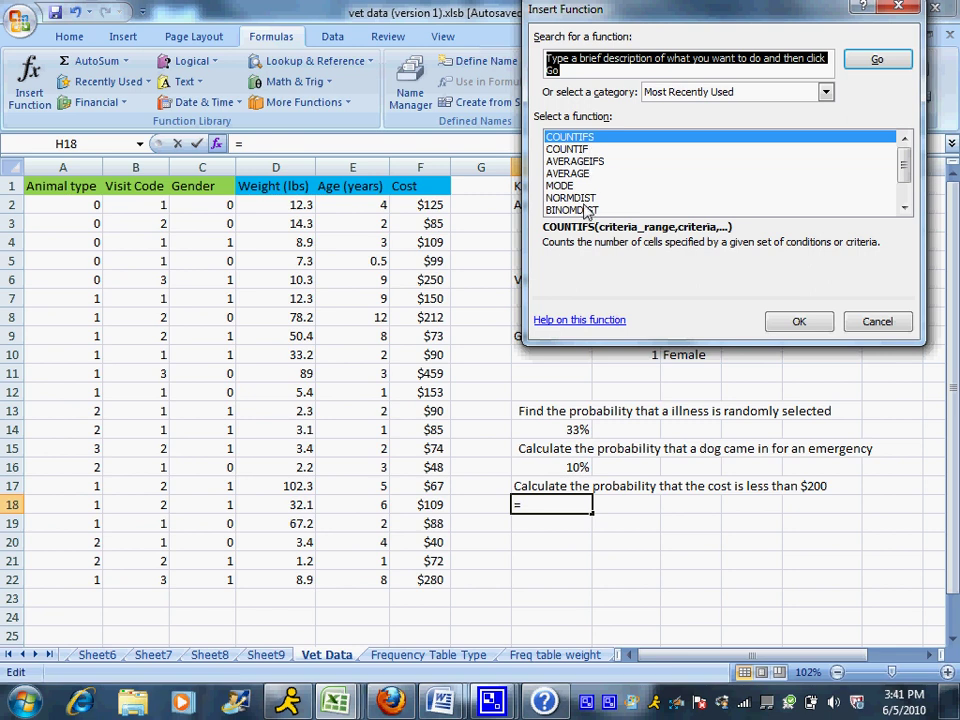
left_click(586, 150)
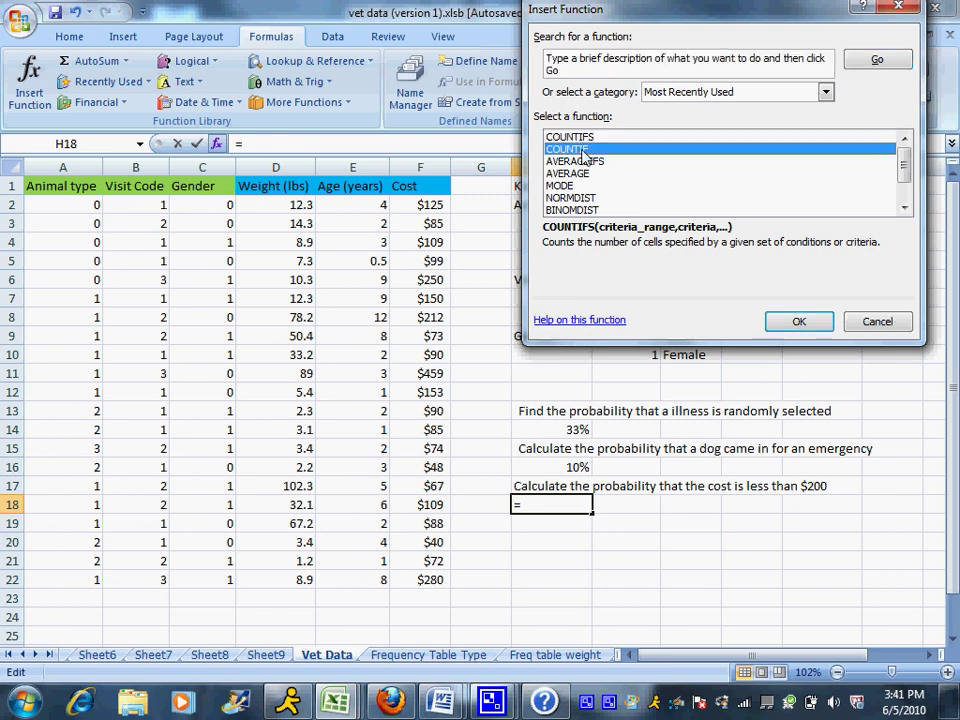
left_click(799, 322)
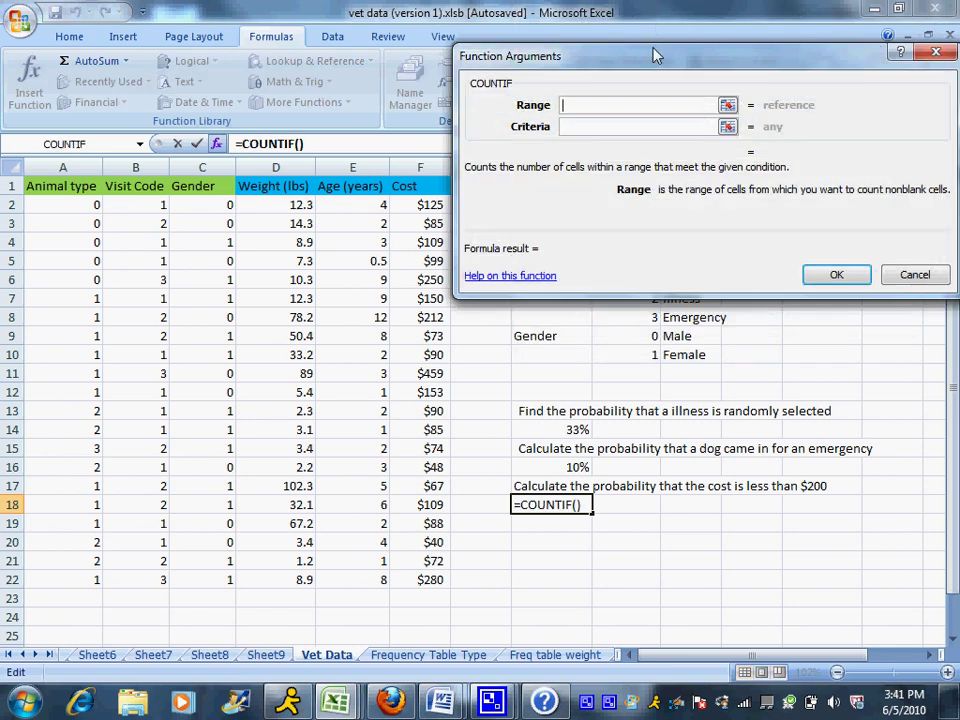
left_click_drag(424, 204, 430, 584)
left_click(593, 130)
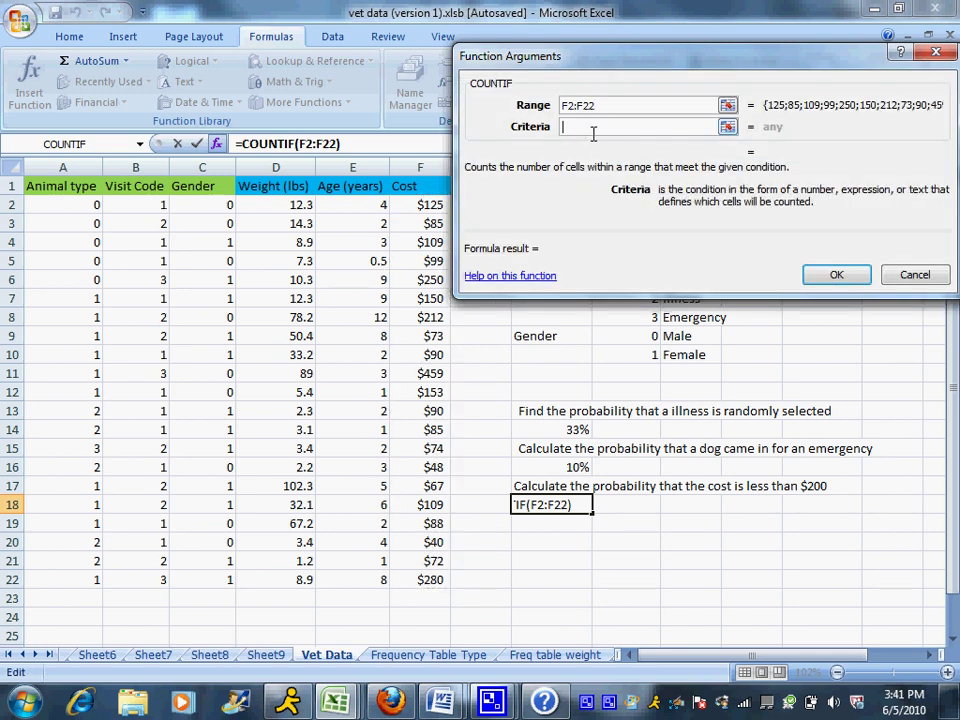
type("<")
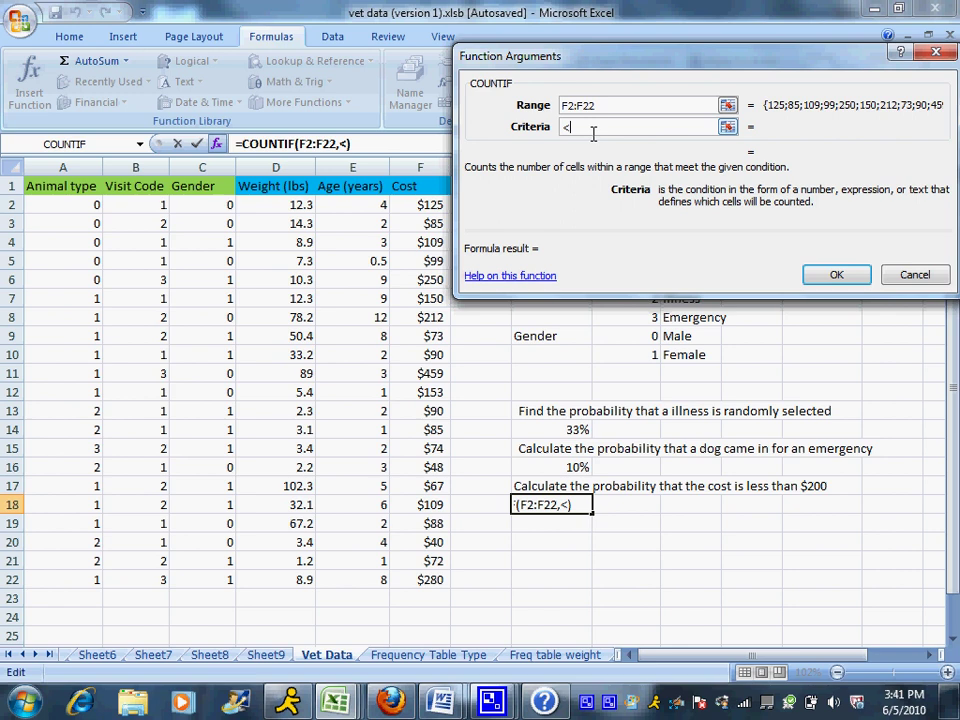
type("200")
key("BackSpace")
key("BackSpace")
key("BackSpace")
key("BackSpace")
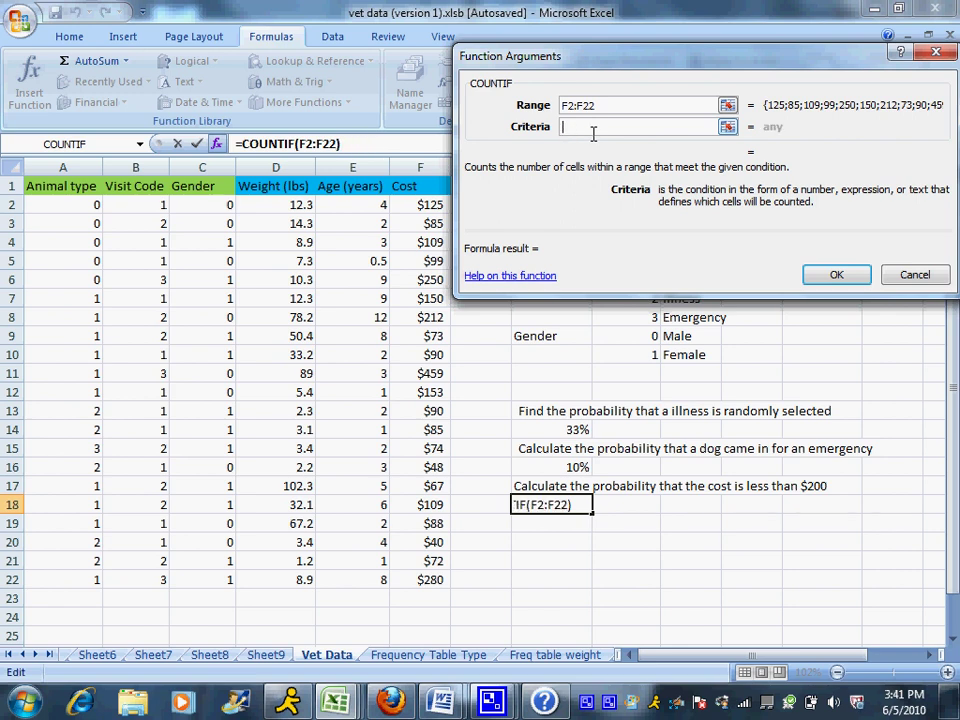
type(">200")
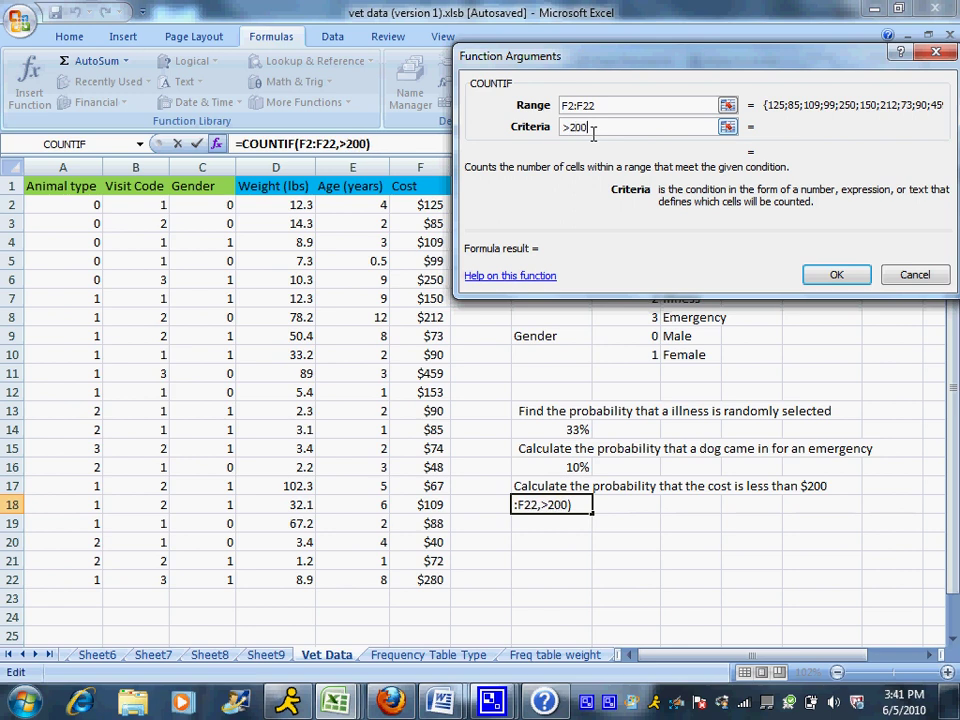
key("BackSpace")
key("BackSpace")
key("BackSpace")
key("BackSpace")
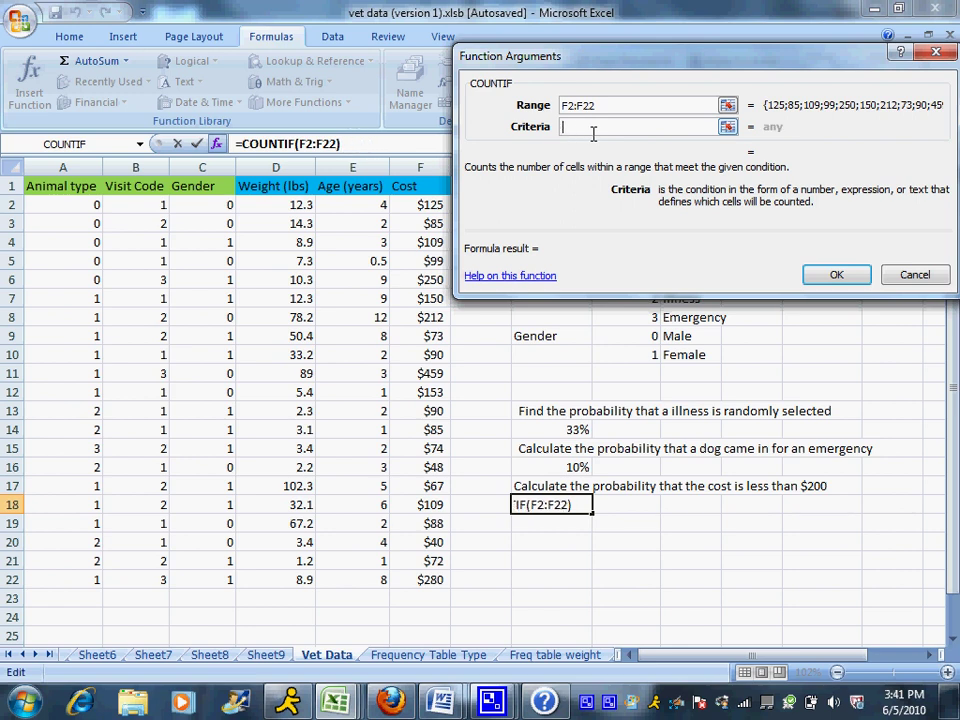
- Set the COUNTIF criterion to <=200 and complete the function in cell H18
type("<")
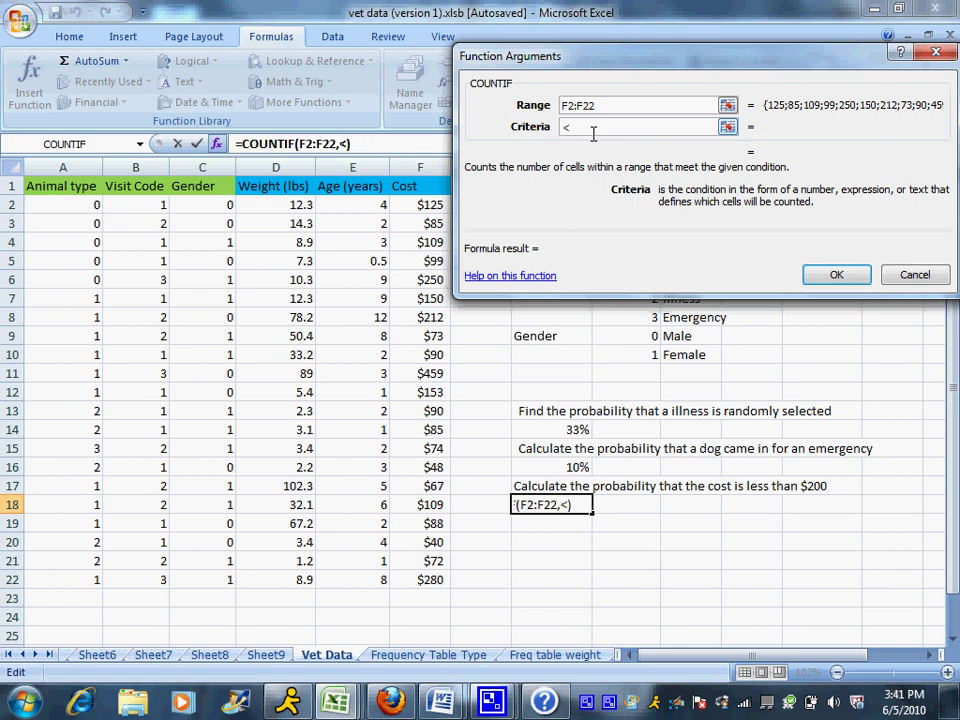
type("=200")
key("BackSpace")
key("BackSpace")
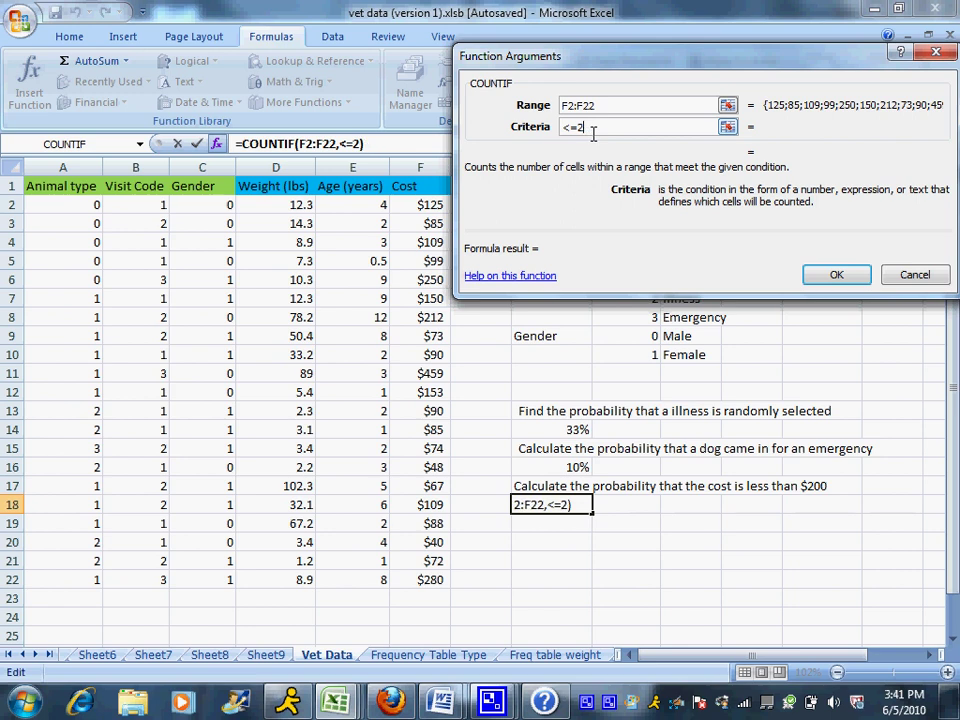
type("00")
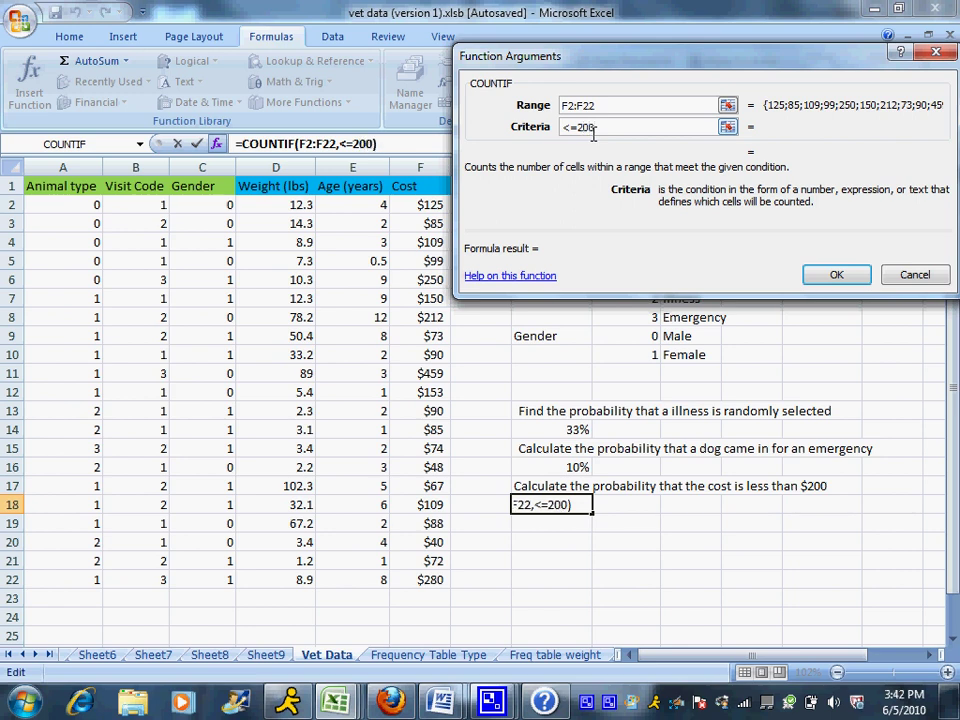
left_click(838, 276)
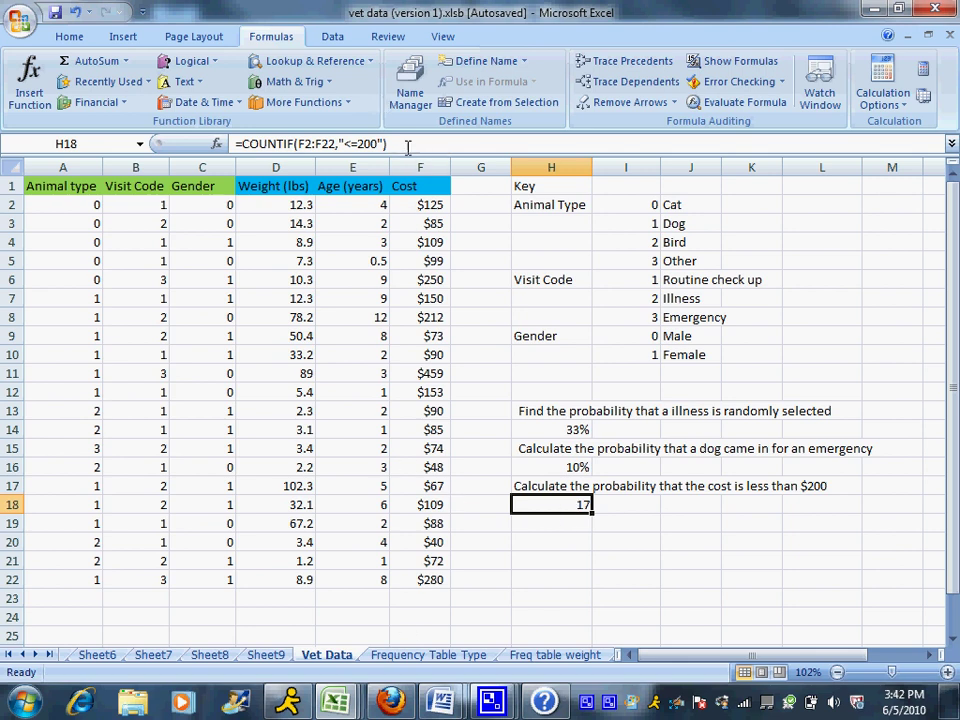
- Divide the COUNTIF formula in cell H18 by 21 and format the result as a percentage
left_click(408, 147)
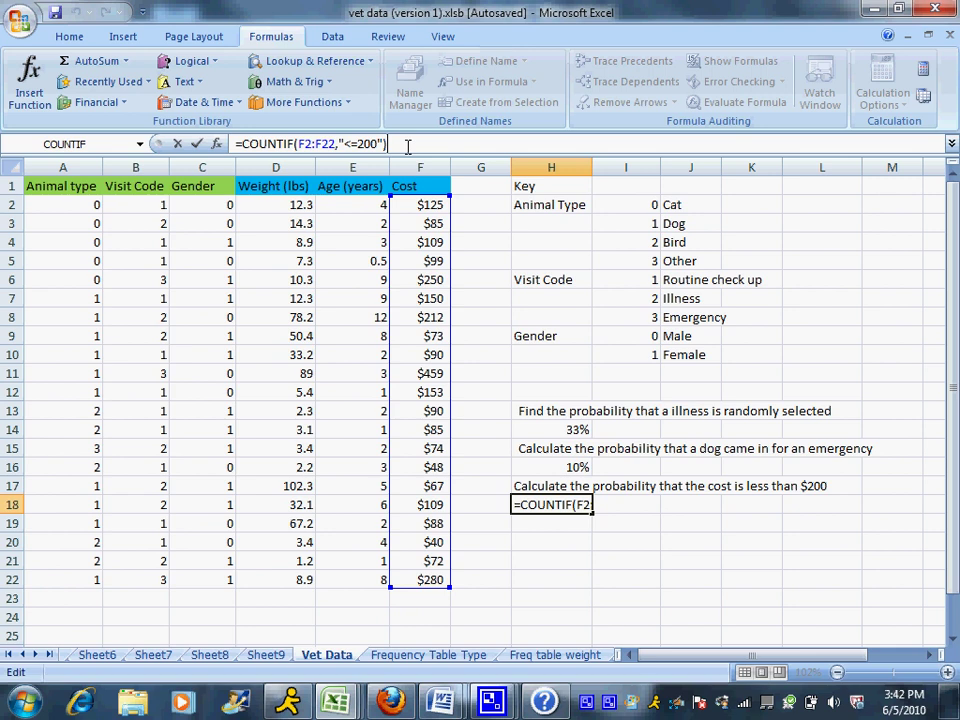
type("/21")
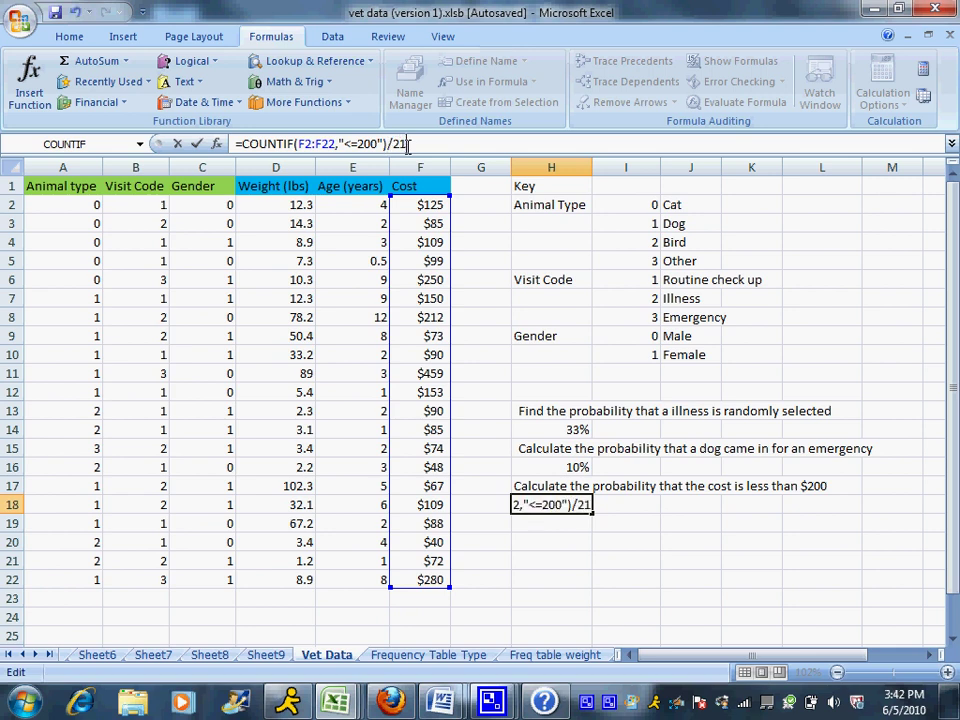
key("Return")
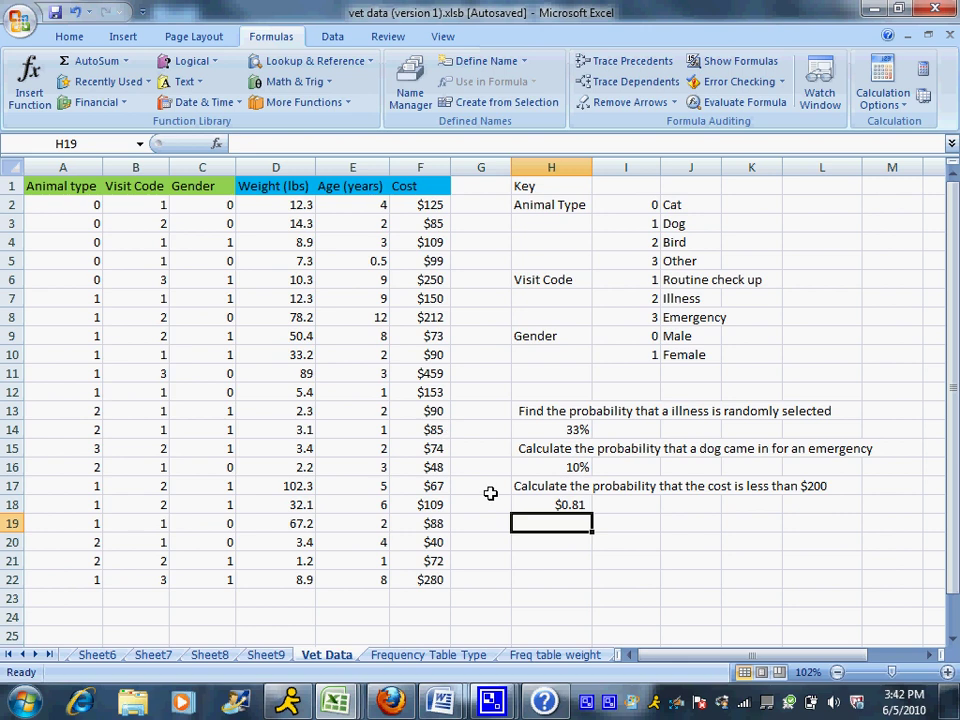
left_click(555, 505)
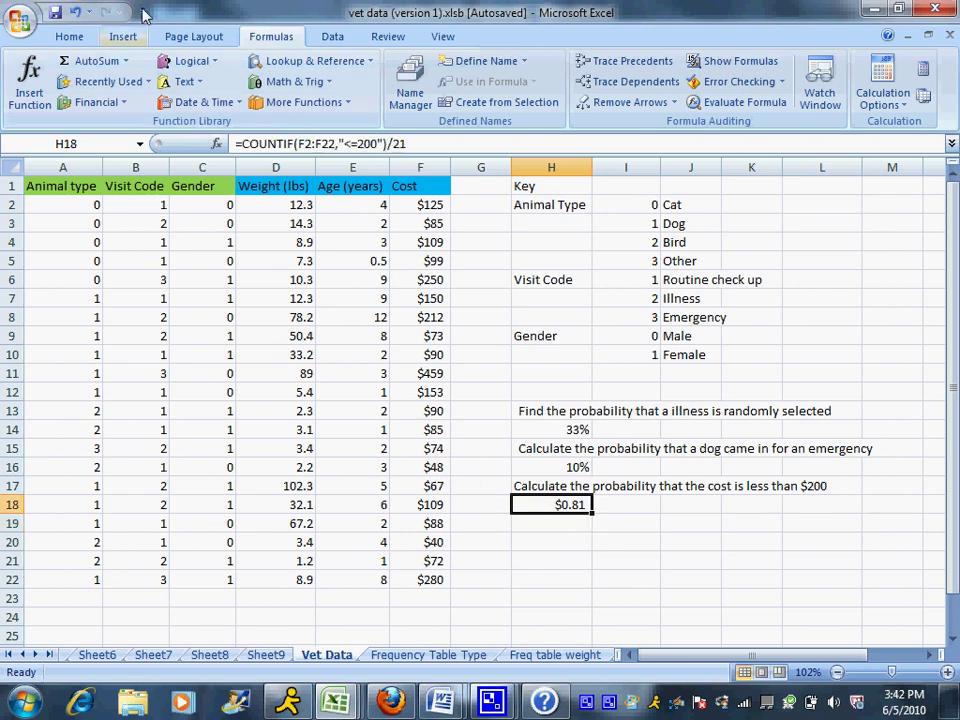
left_click(72, 42)
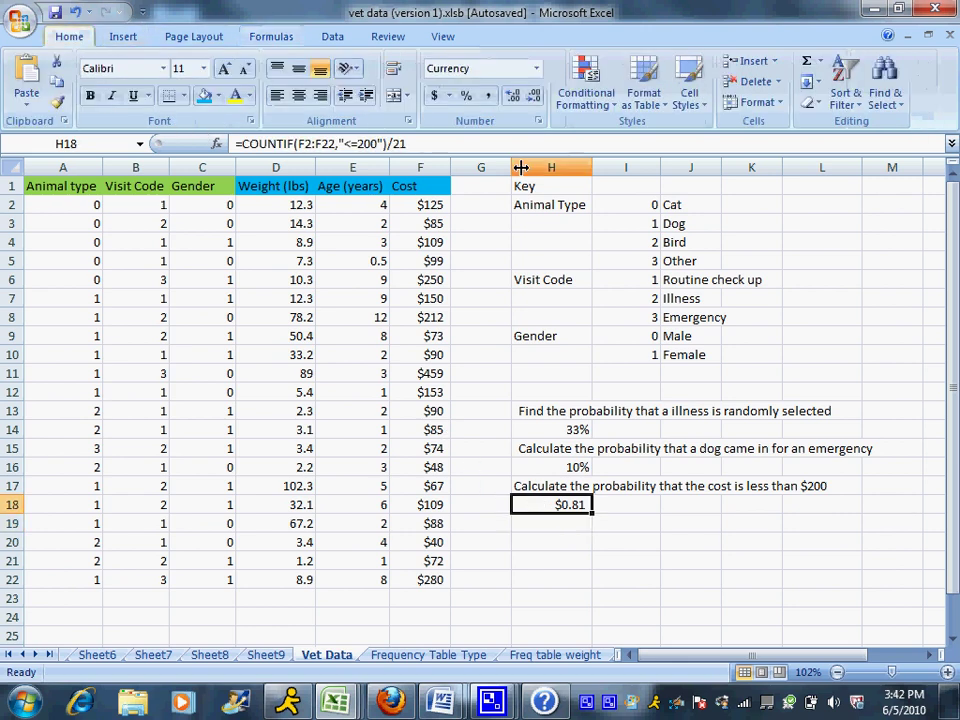
left_click(465, 96)
- Enter the text "Calculate the probability that an emergency vet visit cost more than $250" in cell H19
left_click(568, 527)
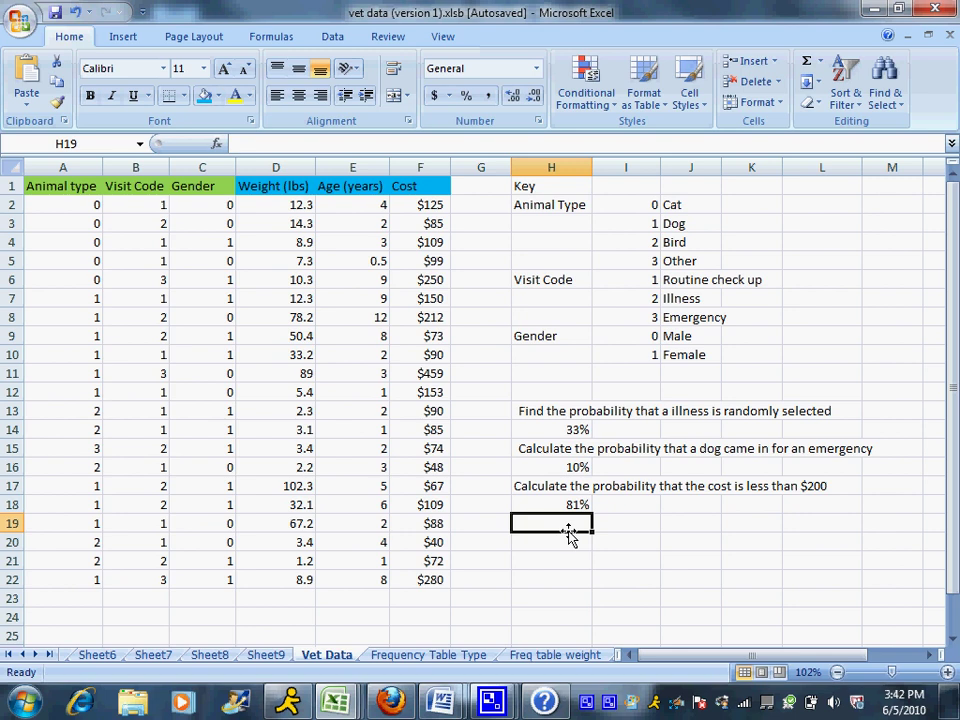
type("Calcul")
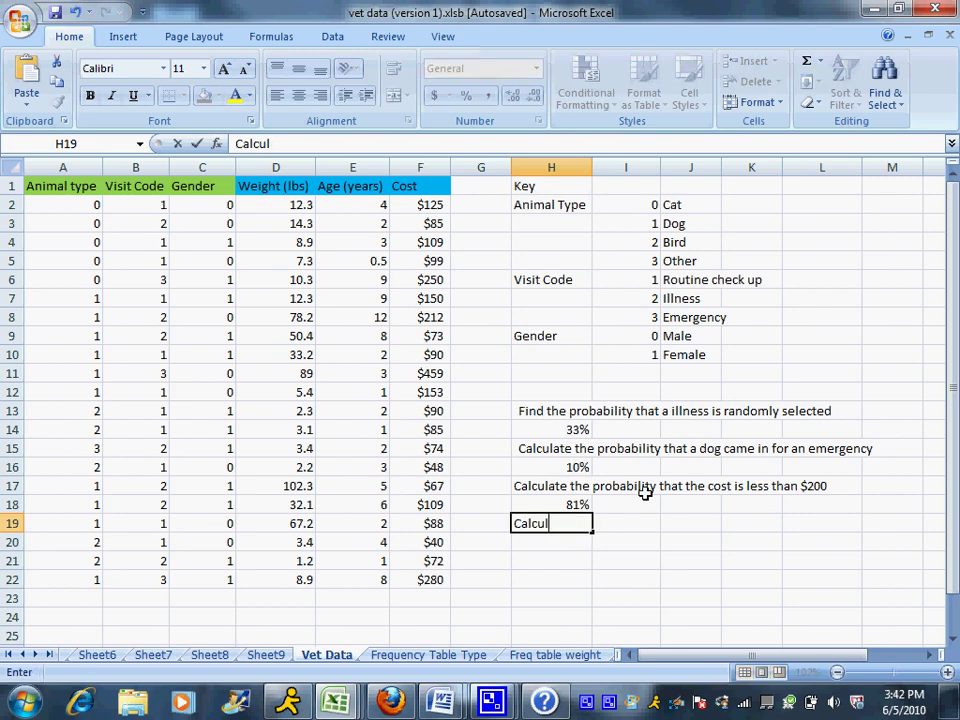
type("ate the probab")
key("BackSpace")
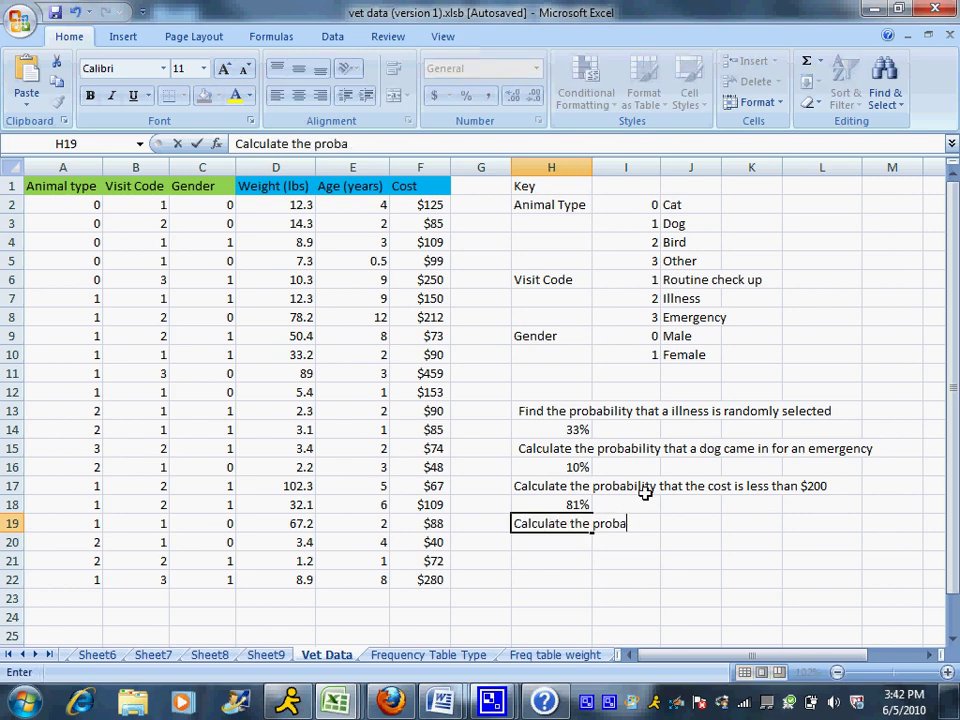
type("bility that a")
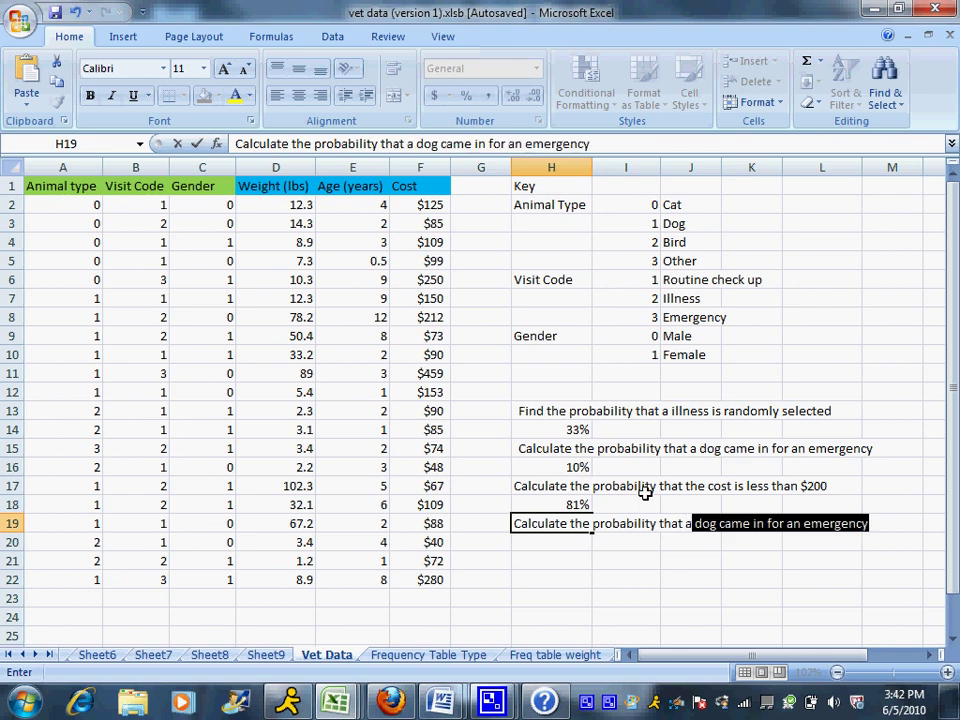
key("Delete")
type("n eme")
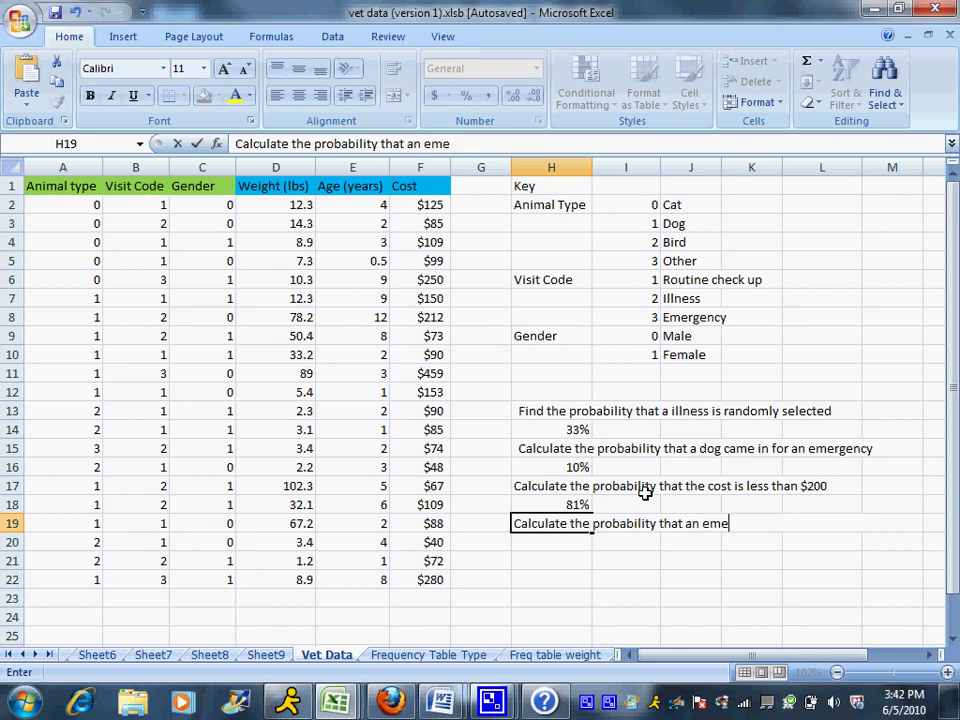
type("rgency vet ")
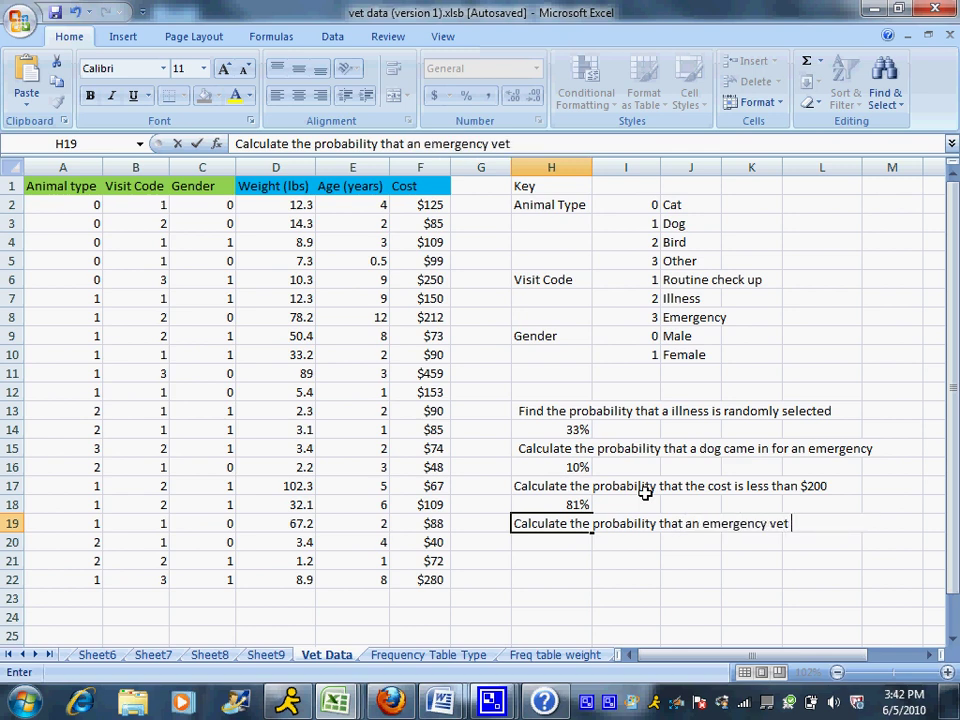
type("visit cost more")
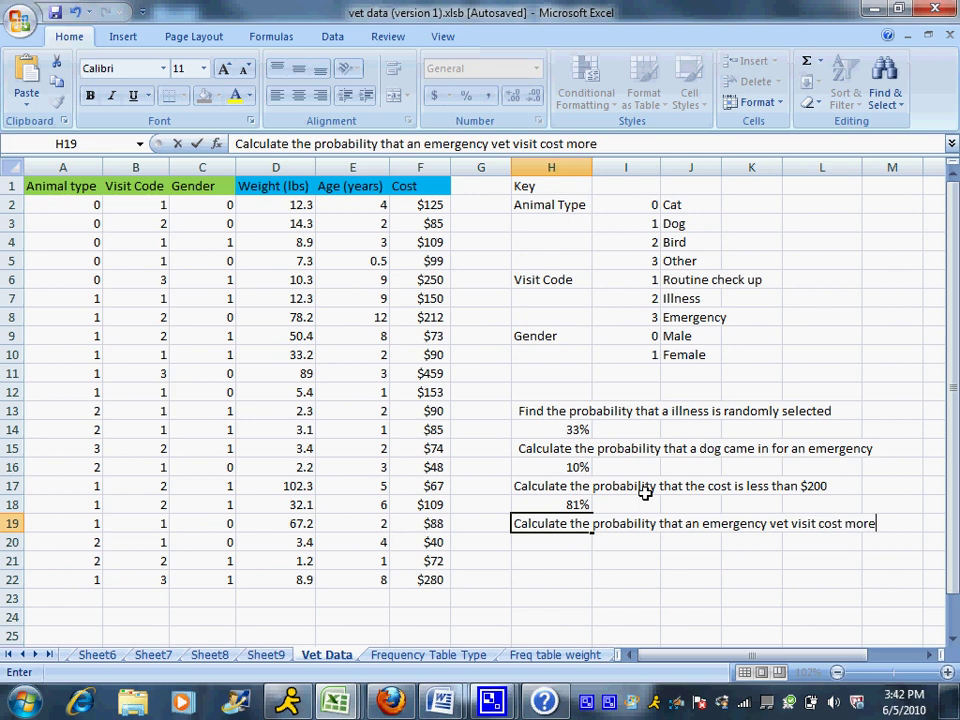
type(" than $250")
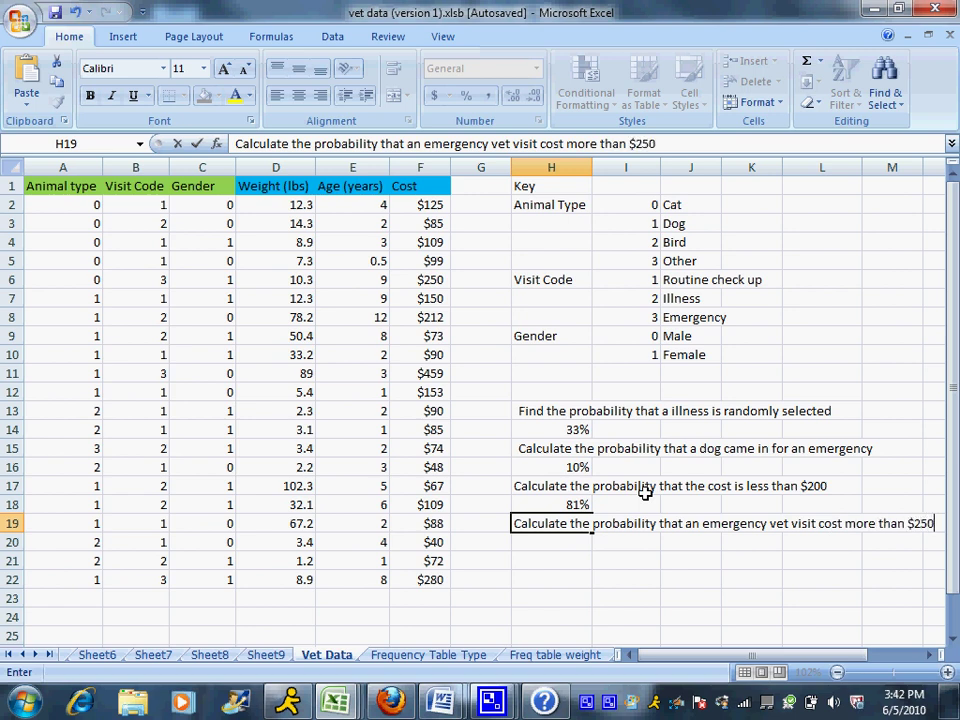
key("Return")
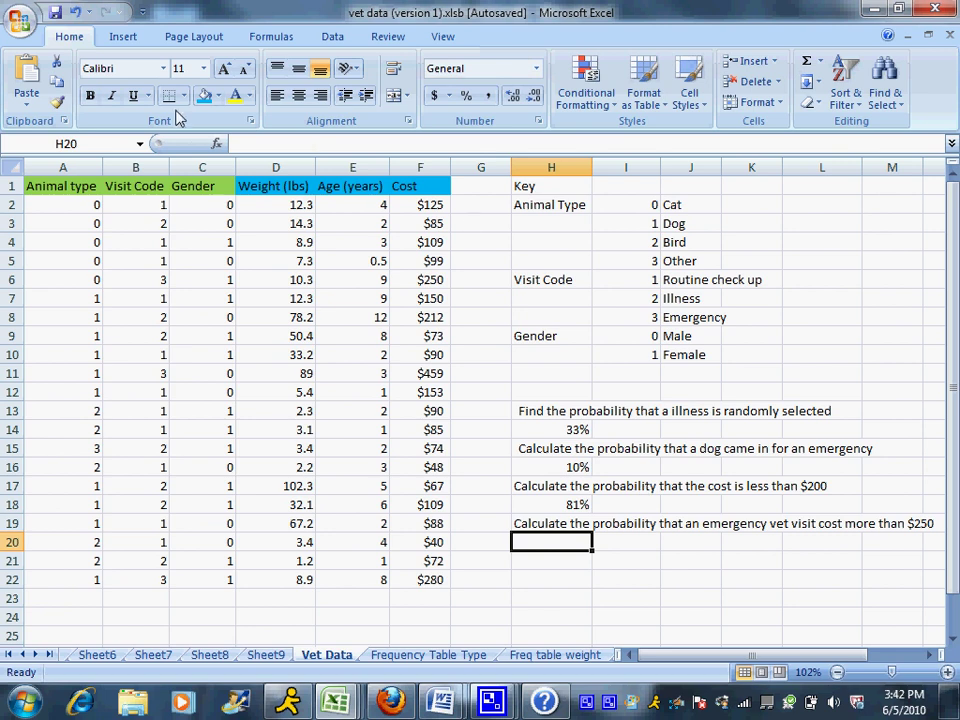
- Insert a COUNTIFS function in cell H20 with the Visit Code values B2:B22 as first criteria range and criterion 3 for emergency
left_click(268, 38)
left_click(30, 85)
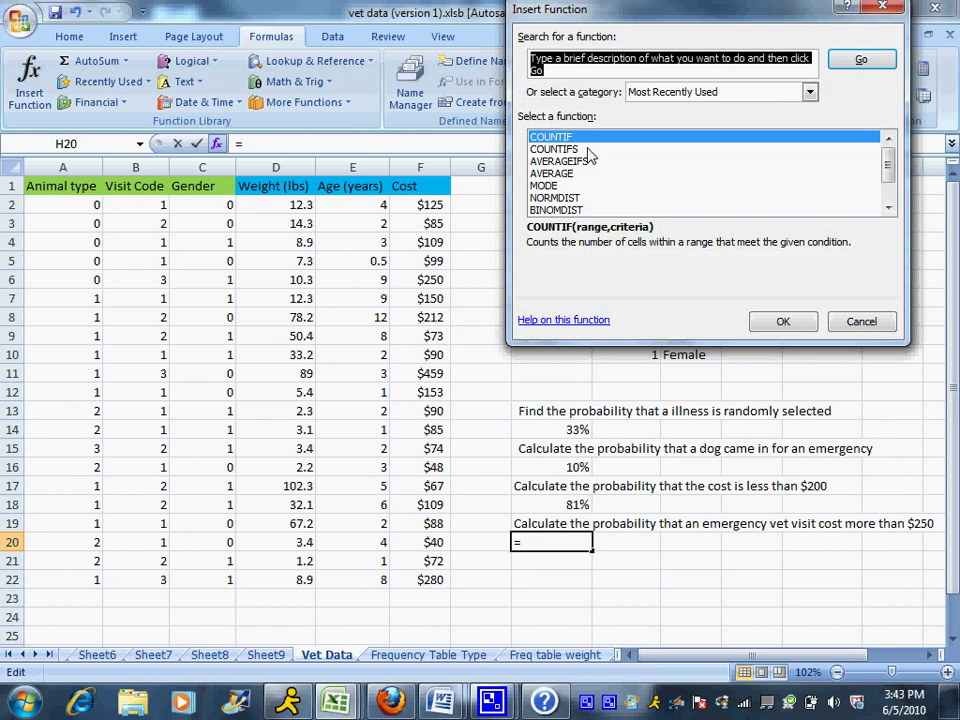
left_click(553, 149)
left_click(785, 328)
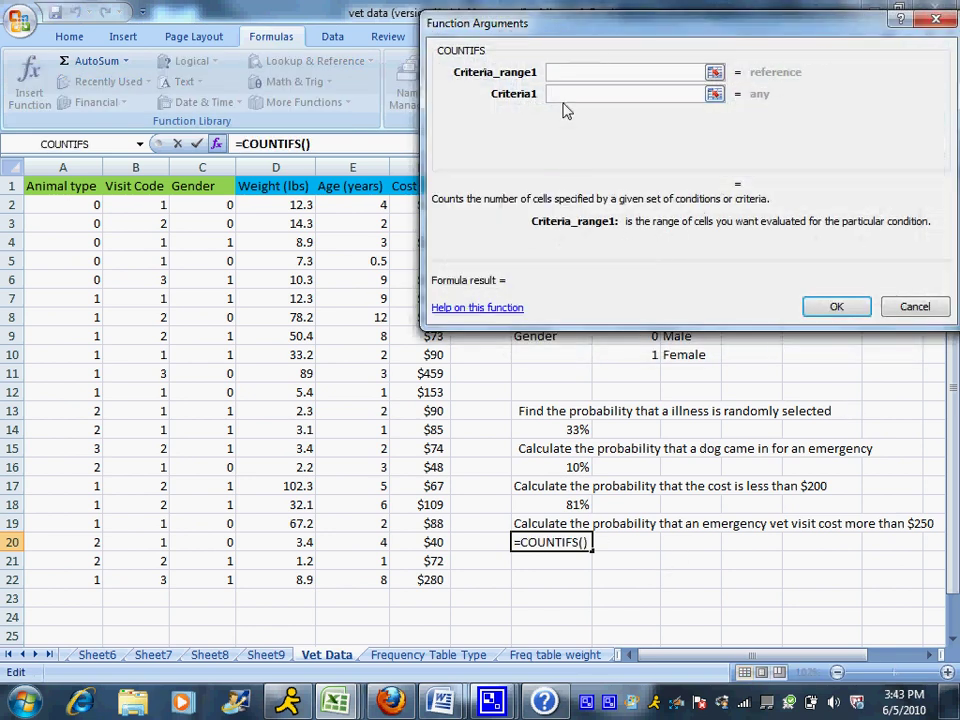
left_click_drag(143, 203, 133, 578)
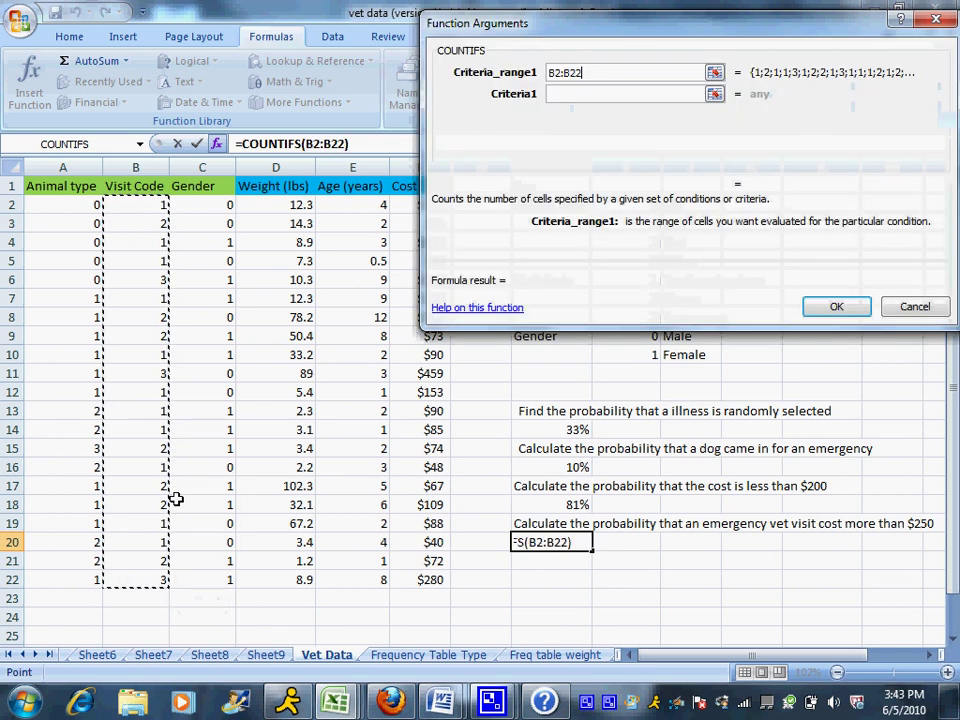
left_click(579, 94)
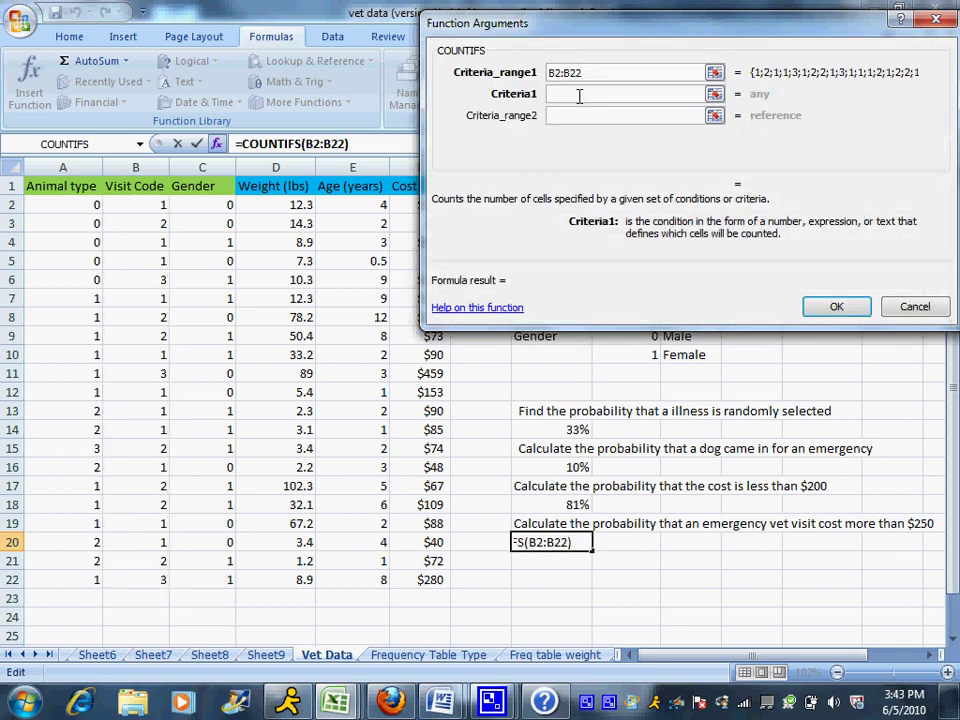
type("3")
key("Tab")
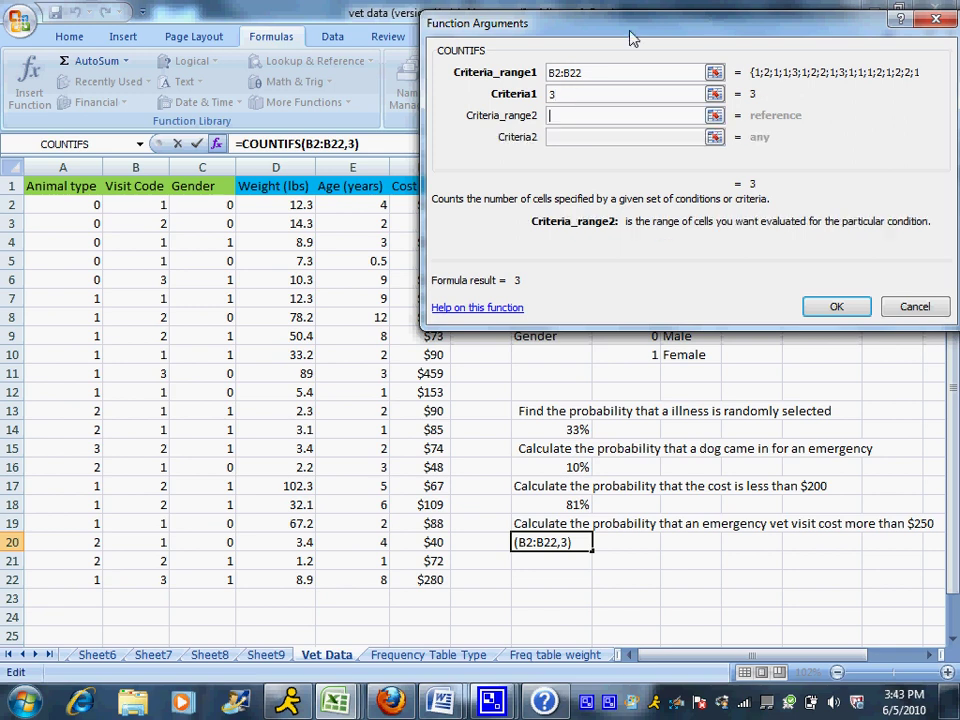
- Set the second criteria range to the Cost values F2:F22 with criterion >250 and complete the COUNTIFS function
left_click_drag(632, 38, 710, 22)
left_click_drag(432, 205, 435, 582)
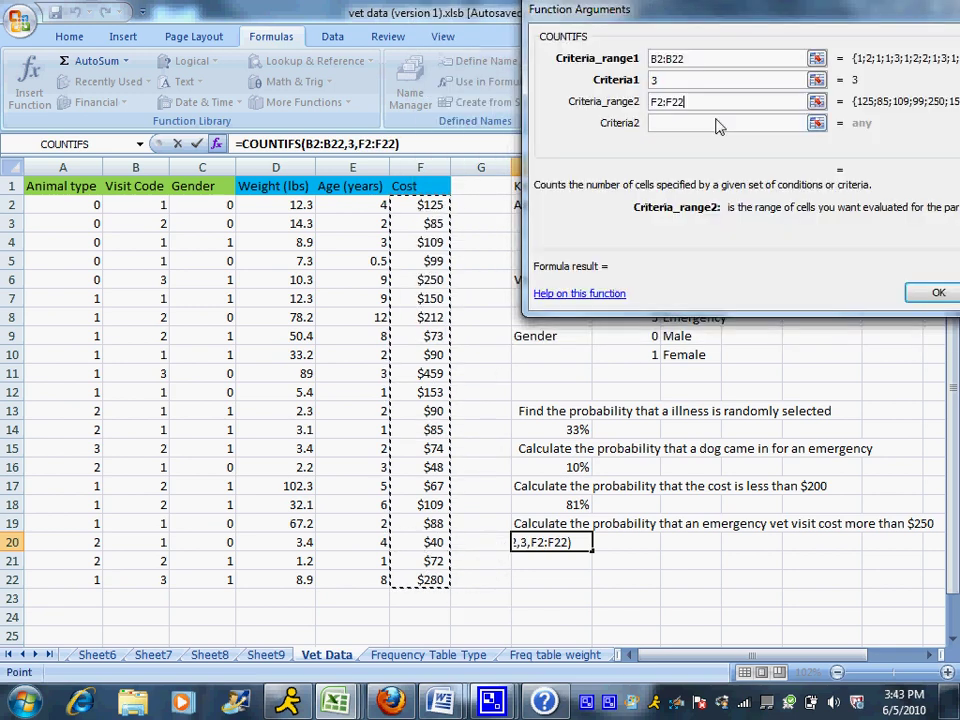
left_click(716, 123)
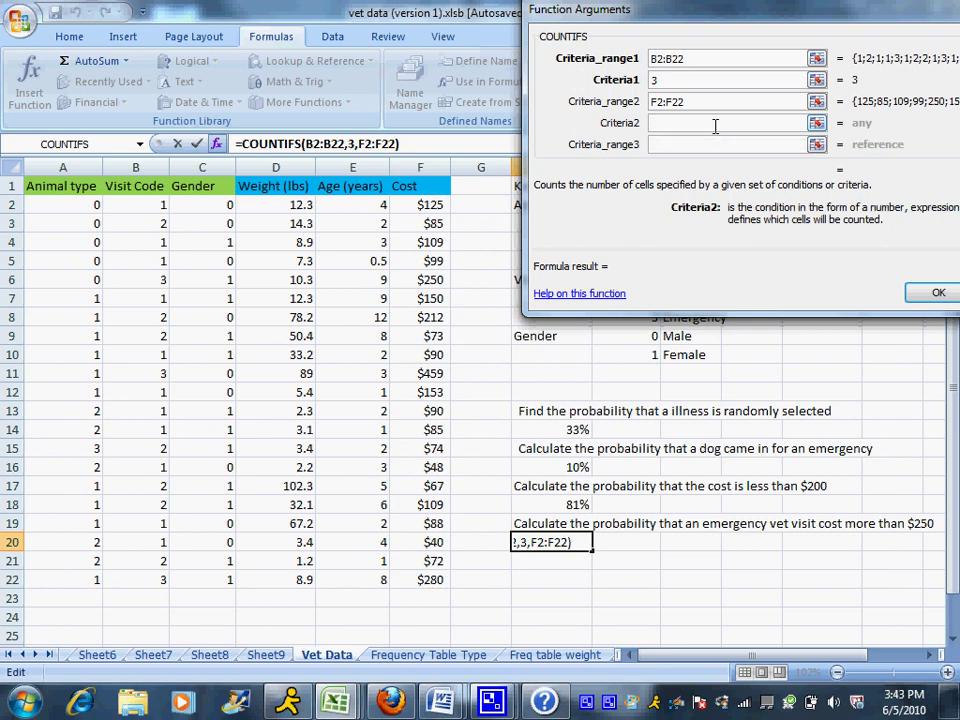
type(">")
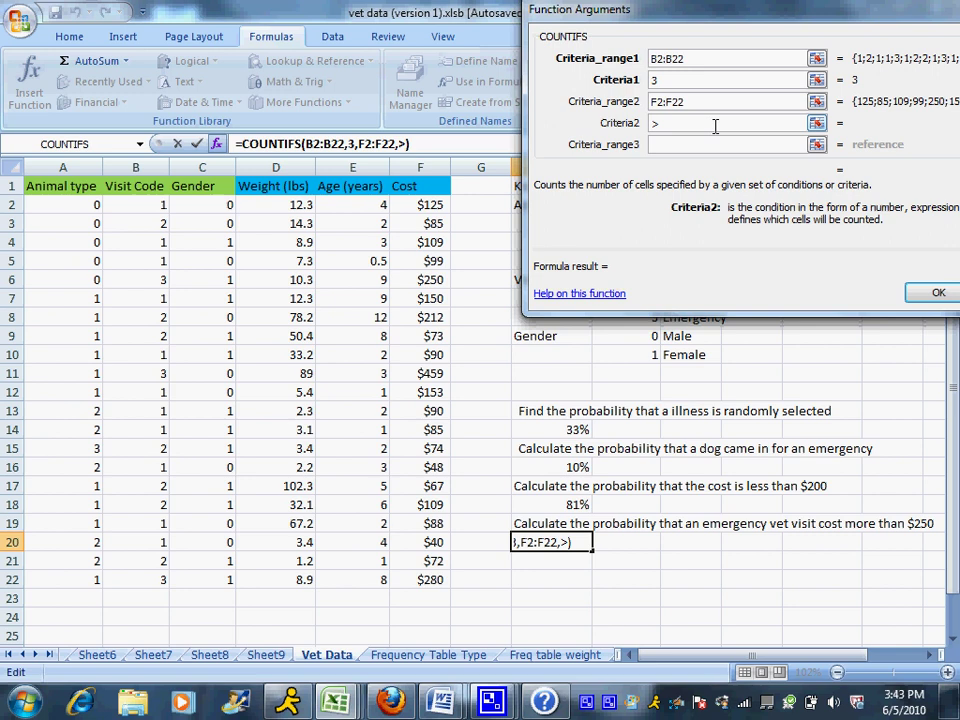
type("250")
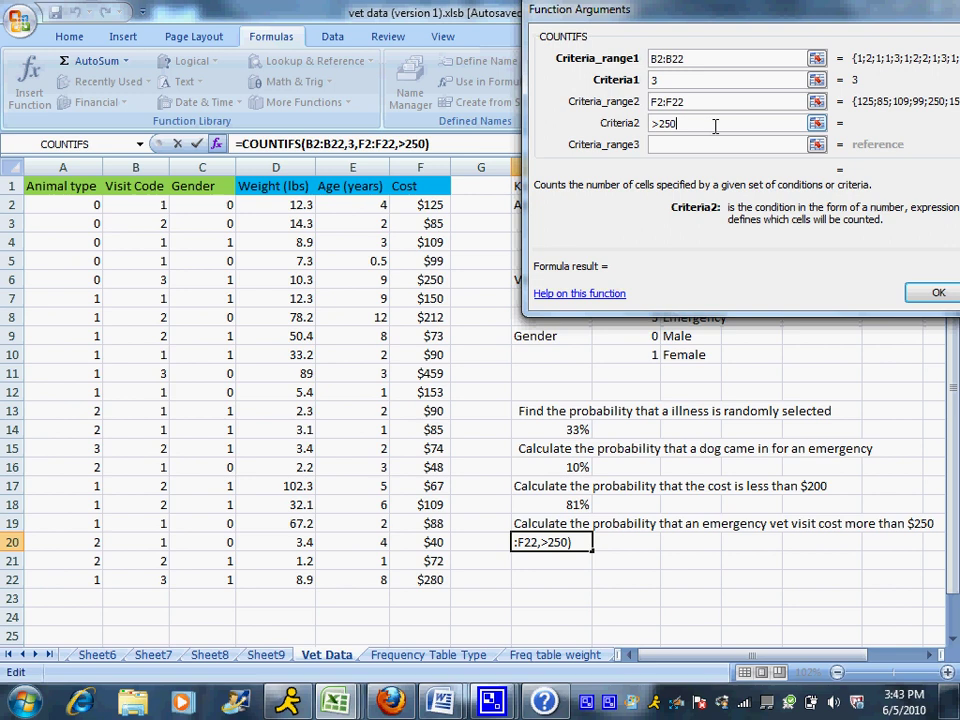
left_click(934, 297)
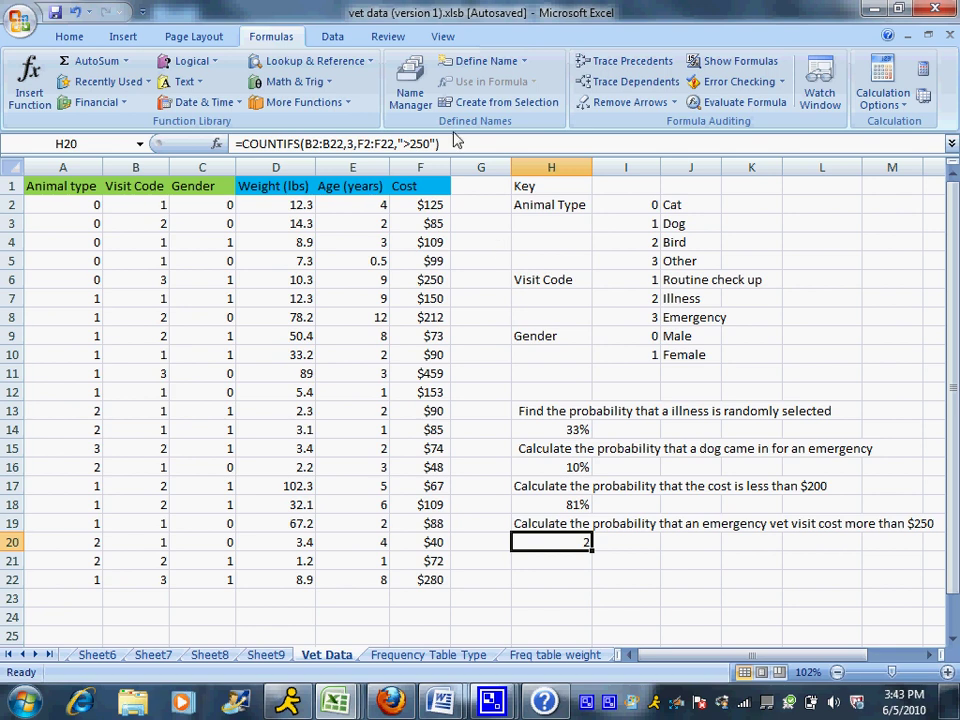
- Divide the COUNTIFS formula in cell H20 by 21 and format the result as a percentage
left_click(455, 140)
type("/")
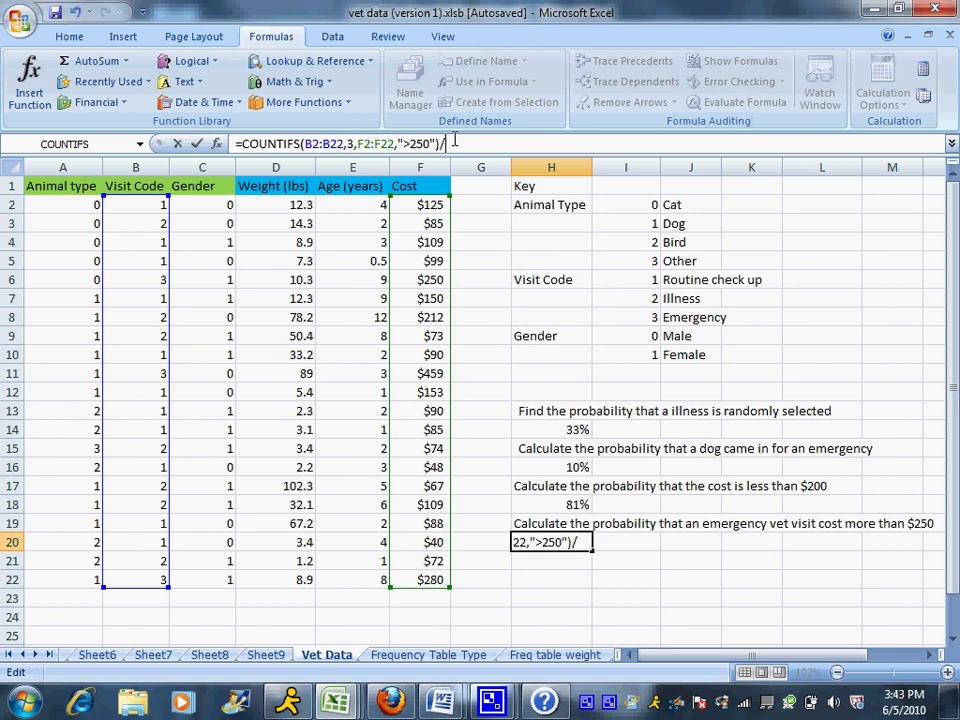
type("21")
key("Return")
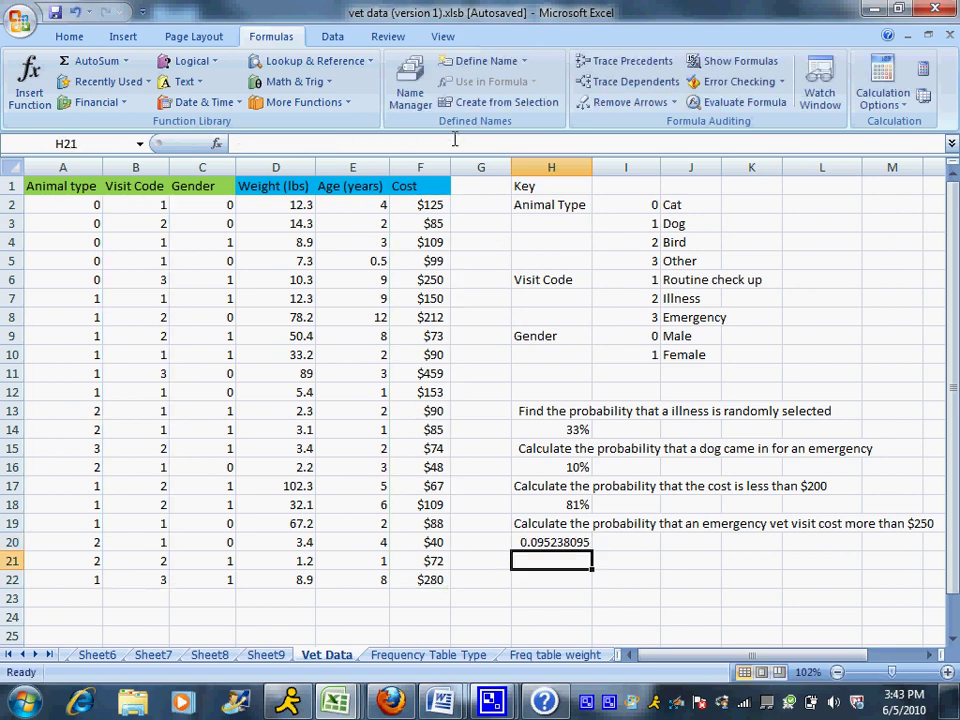
left_click(528, 542)
left_click(69, 36)
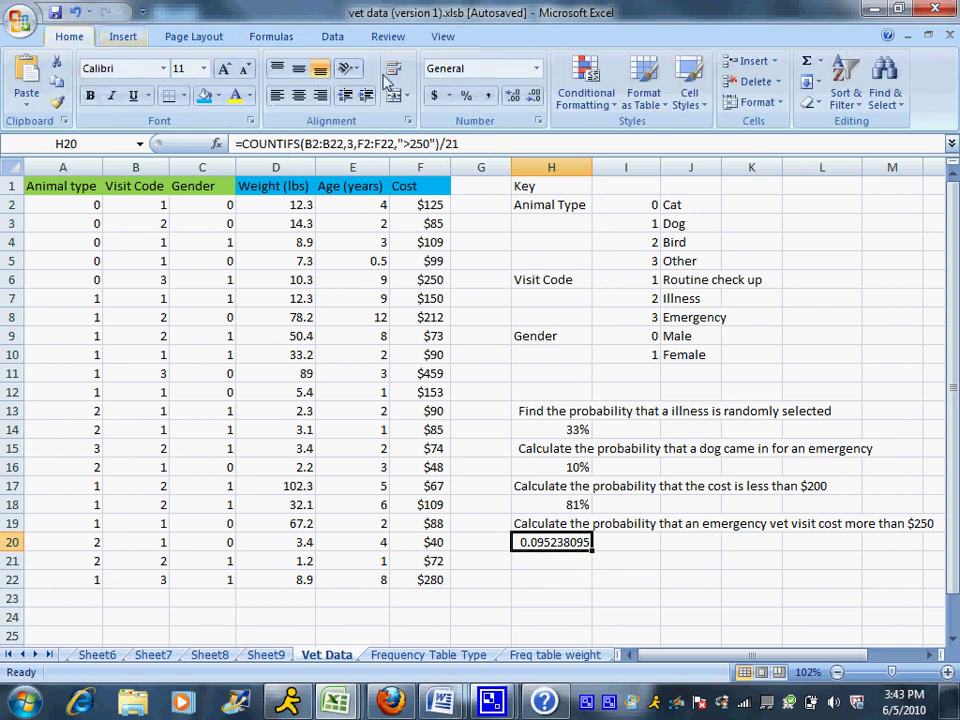
left_click(466, 96)
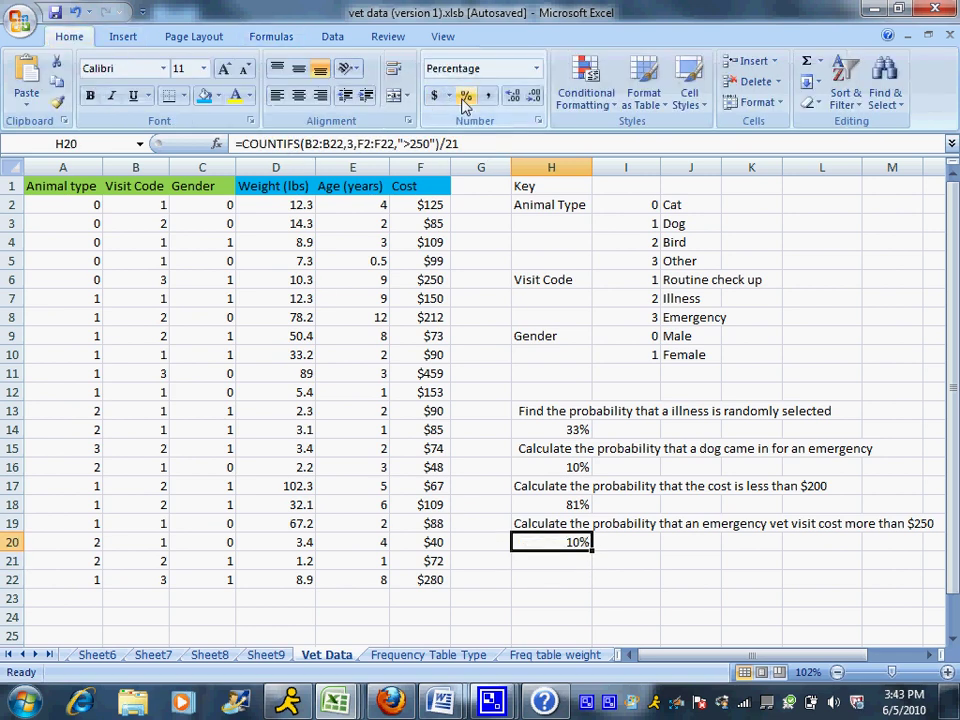